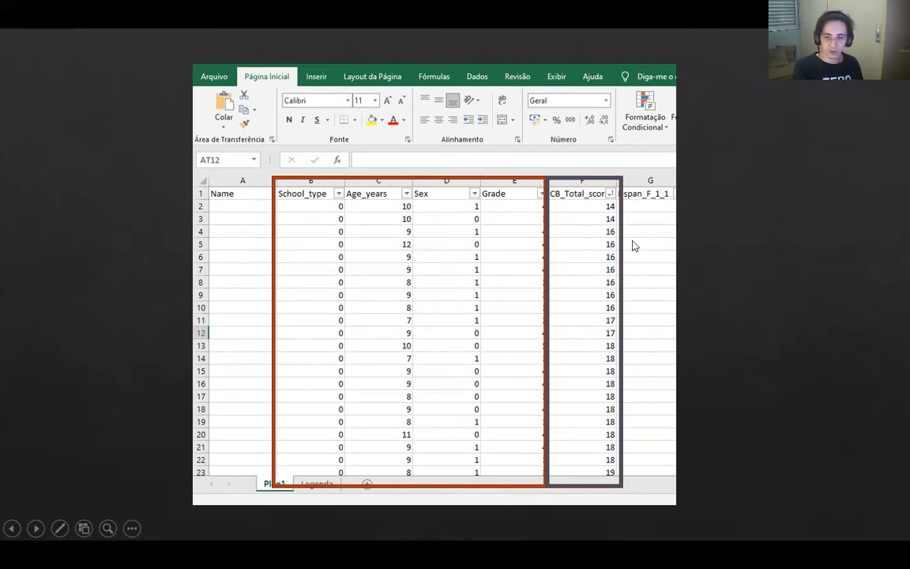
pyautogui.press('Right')
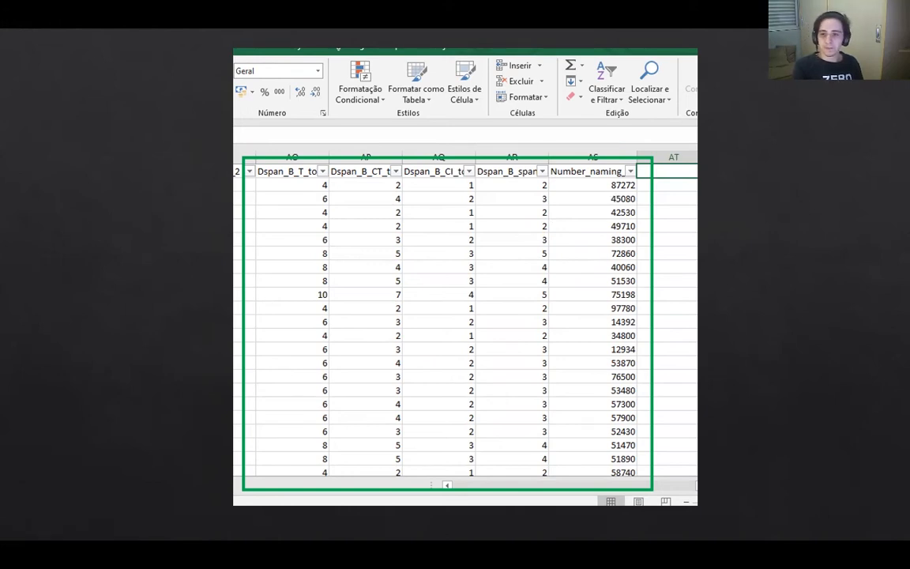
pyautogui.press('Right')
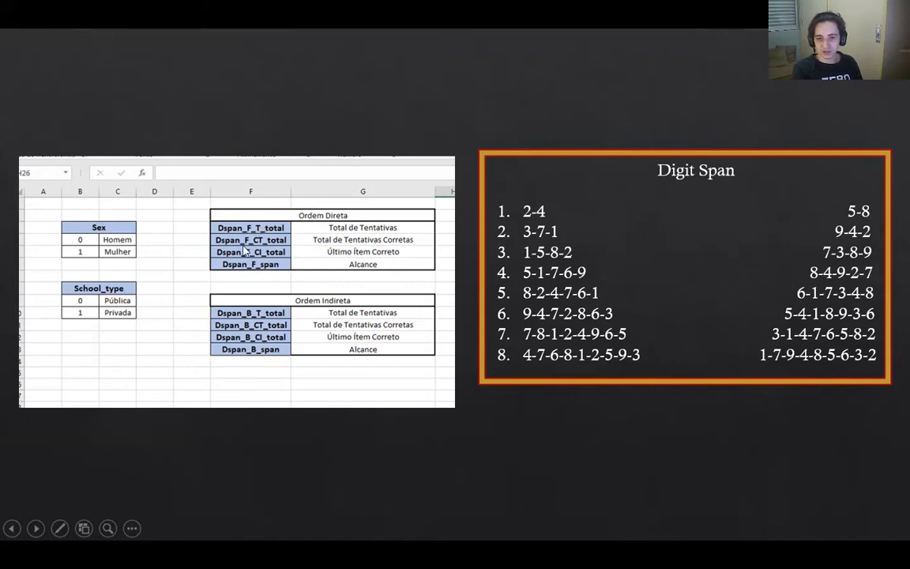
pyautogui.click(251, 433)
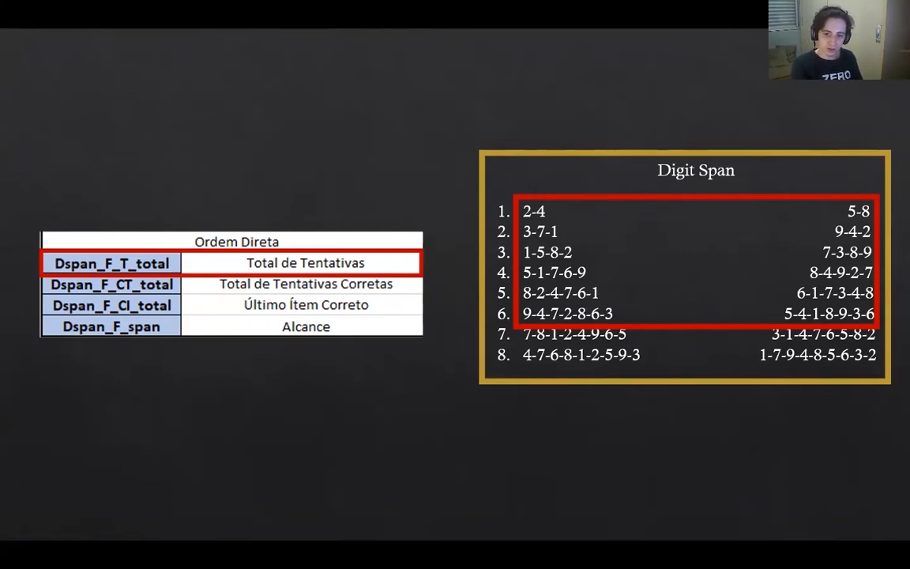
pyautogui.click(301, 414)
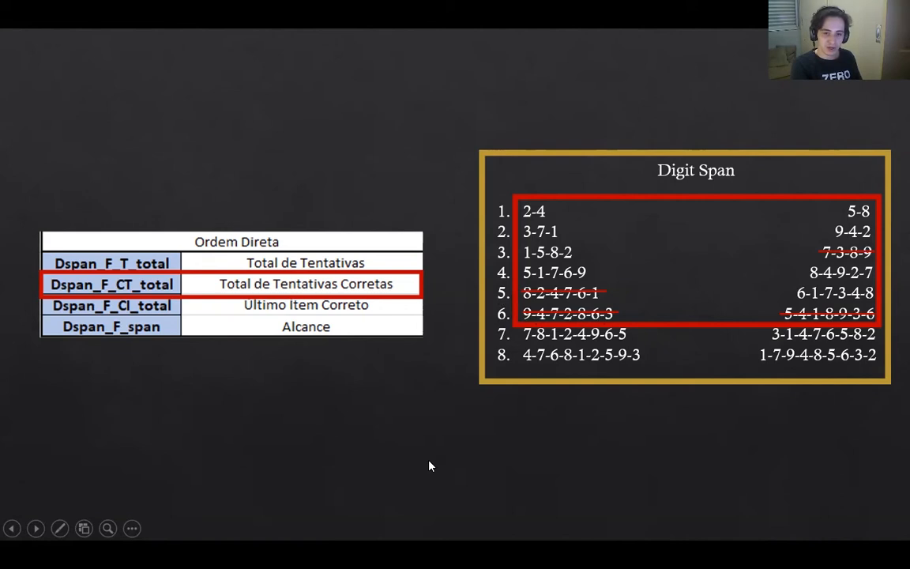
pyautogui.press('Right')
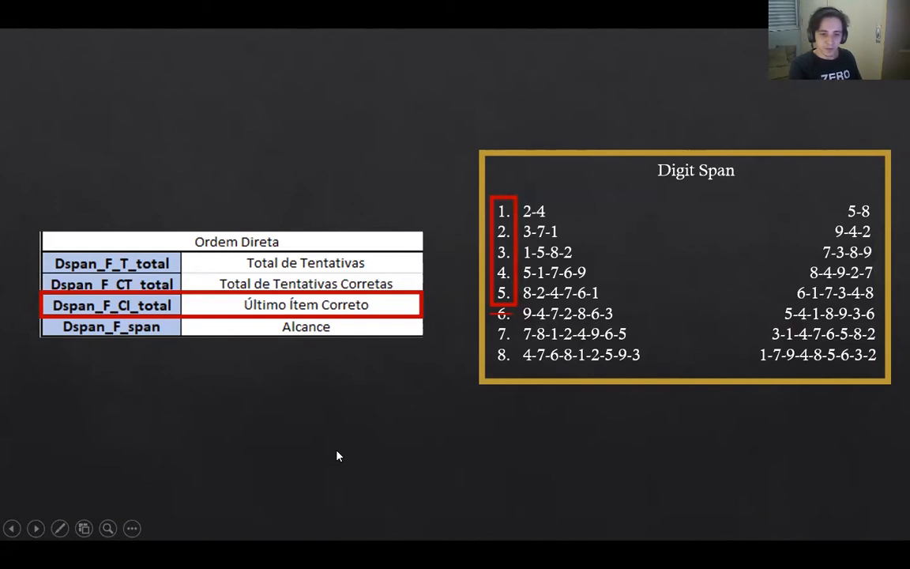
pyautogui.press('Right')
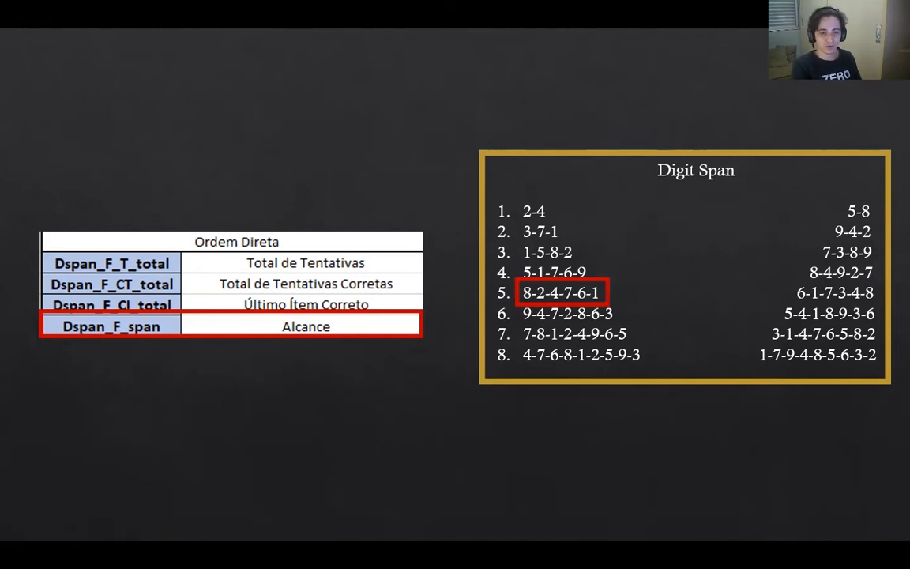
pyautogui.press('Right')
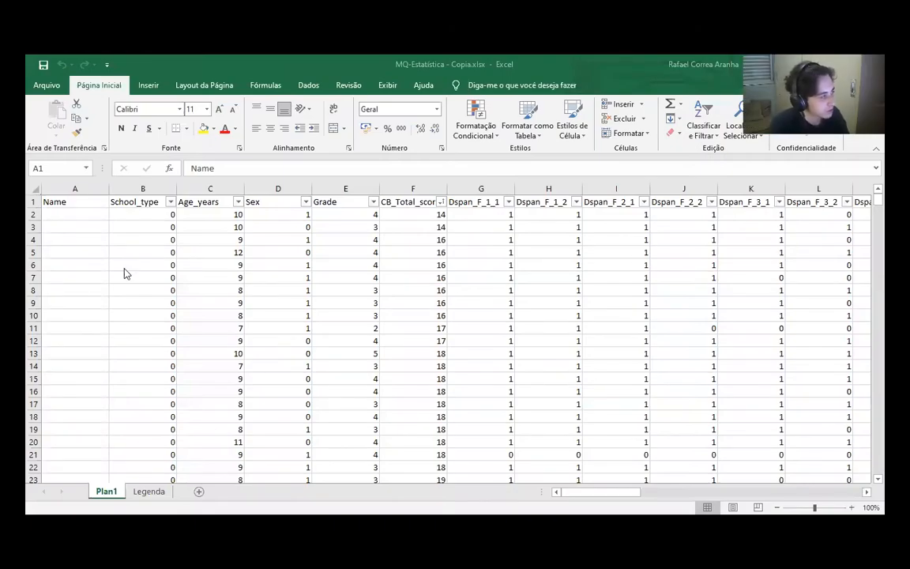
# - Check in the Excel options whether the Ferramentas de Análise add-in is active, leaving the settings as they are
pyautogui.click(52, 90)
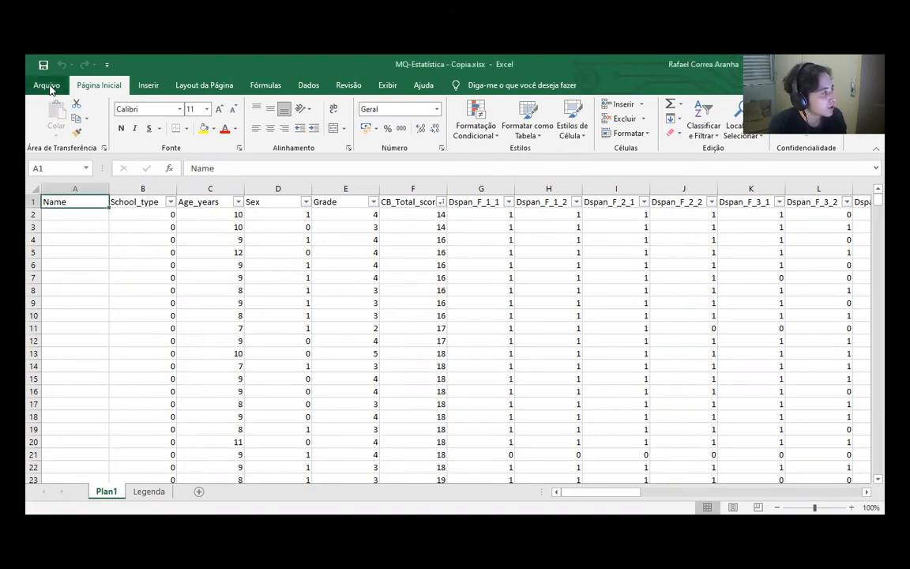
pyautogui.click(50, 88)
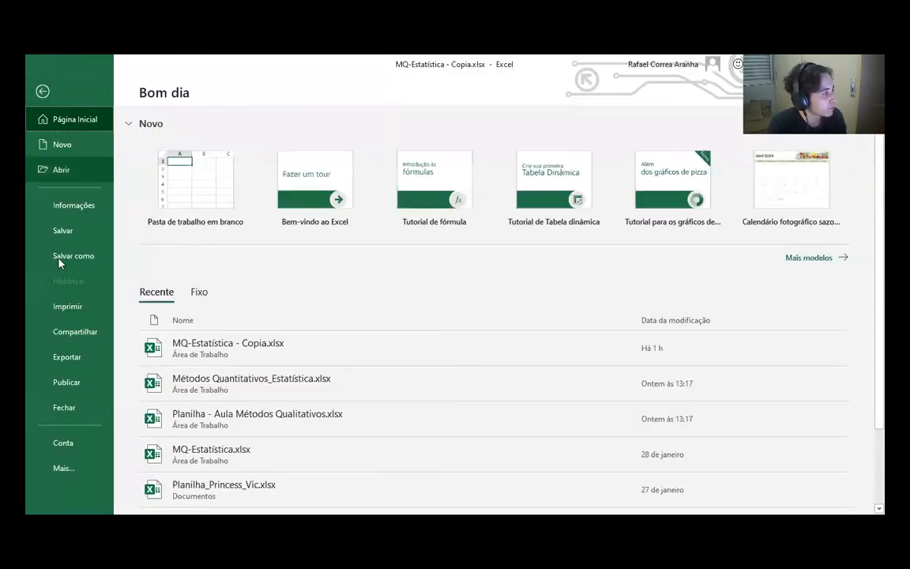
pyautogui.click(63, 471)
pyautogui.click(149, 493)
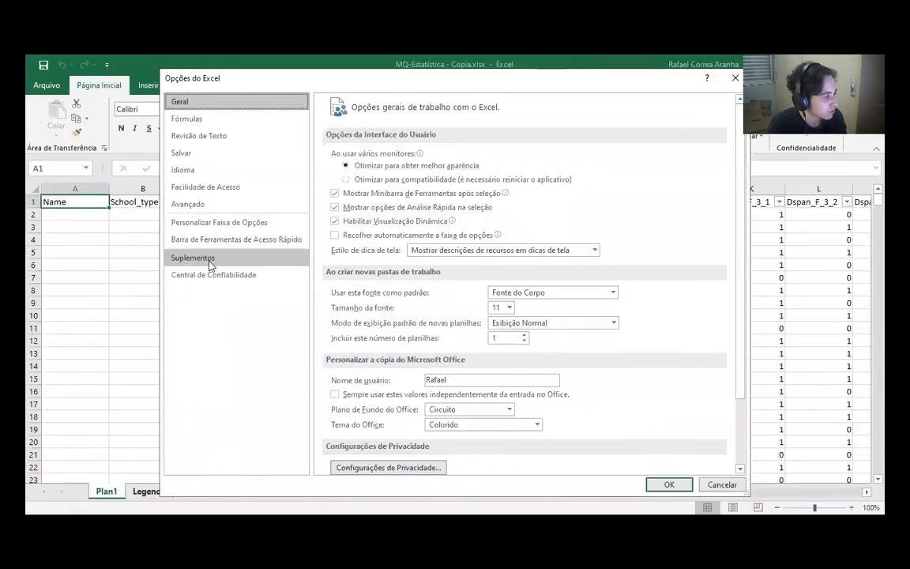
pyautogui.click(192, 258)
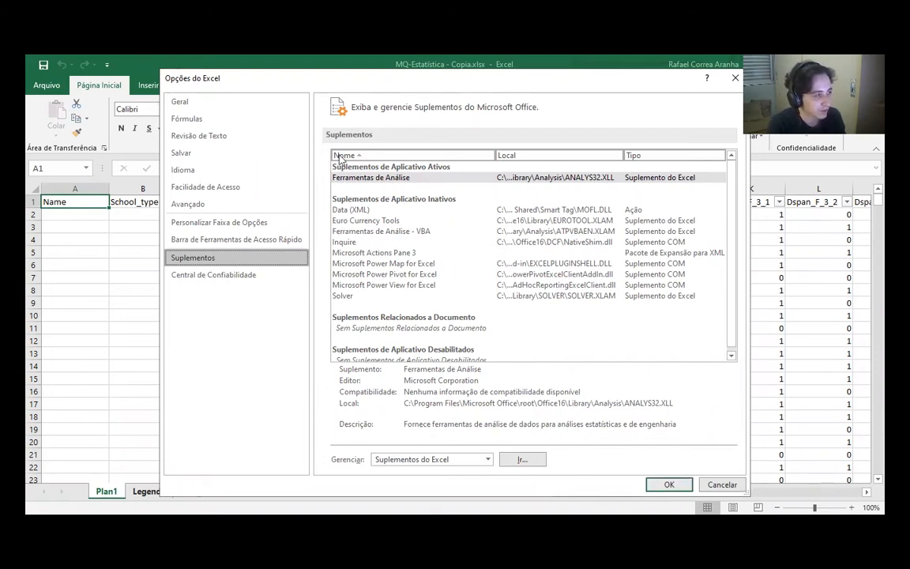
pyautogui.click(721, 484)
# - Start the Estatística descritiva tool from the data analysis tools
pyautogui.click(308, 85)
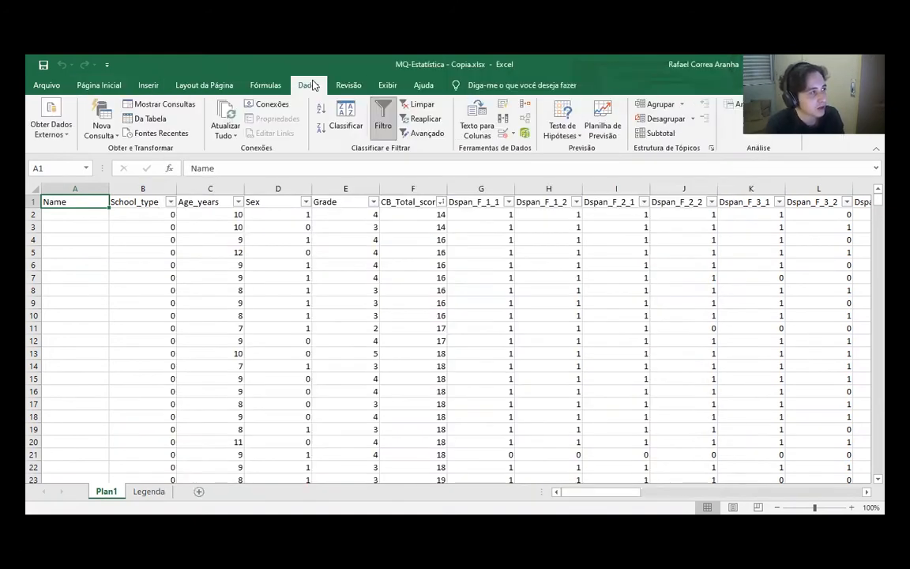
pyautogui.click(735, 108)
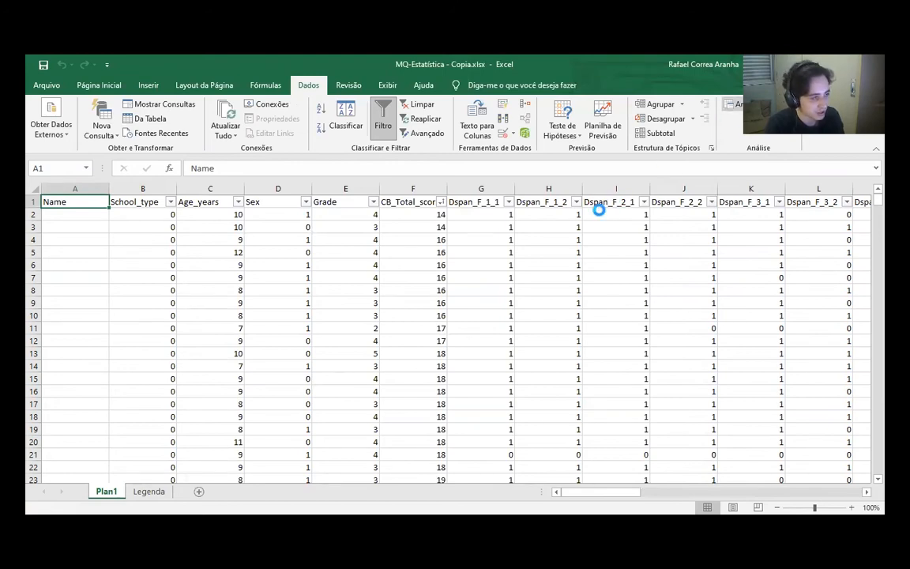
pyautogui.scroll(-2, 490, 278)
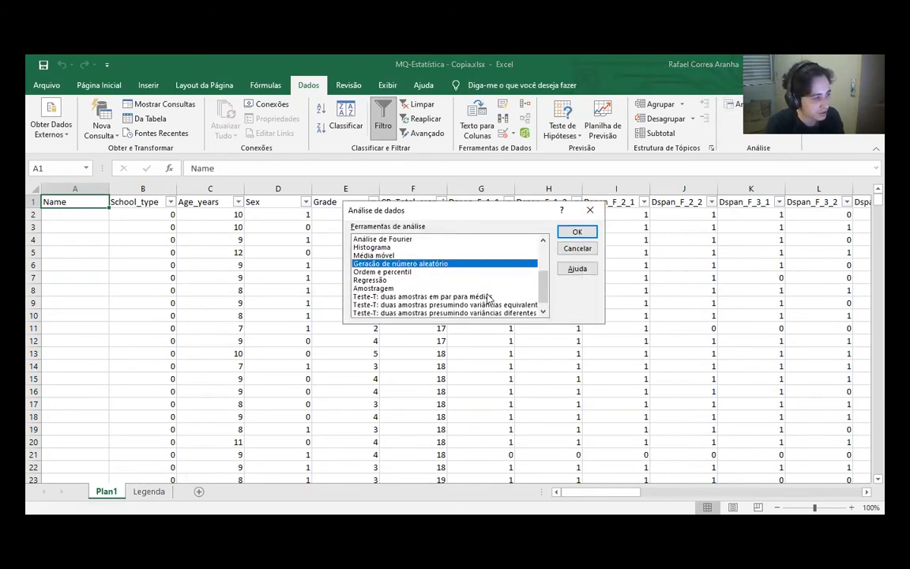
pyautogui.scroll(-1, 489, 279)
pyautogui.scroll(3, 486, 303)
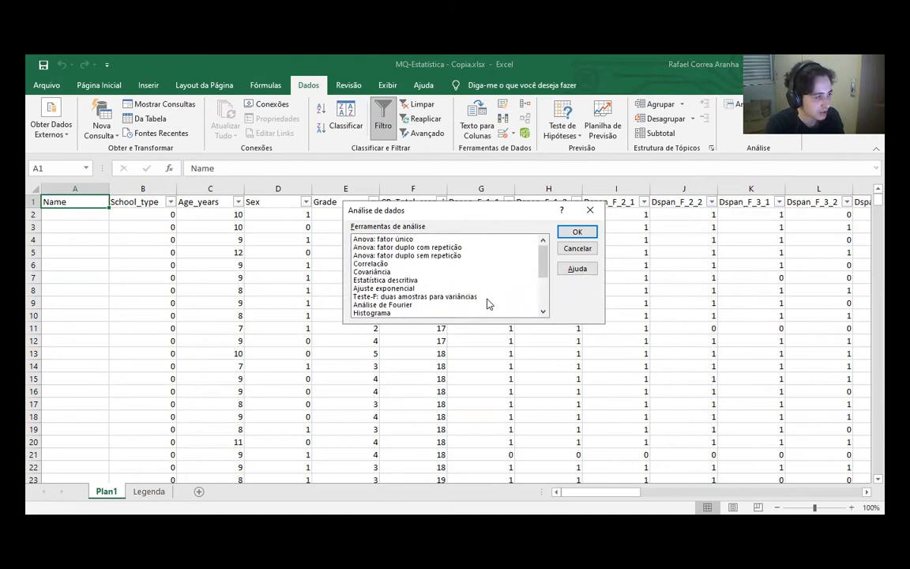
pyautogui.scroll(-3, 466, 251)
pyautogui.click(461, 256)
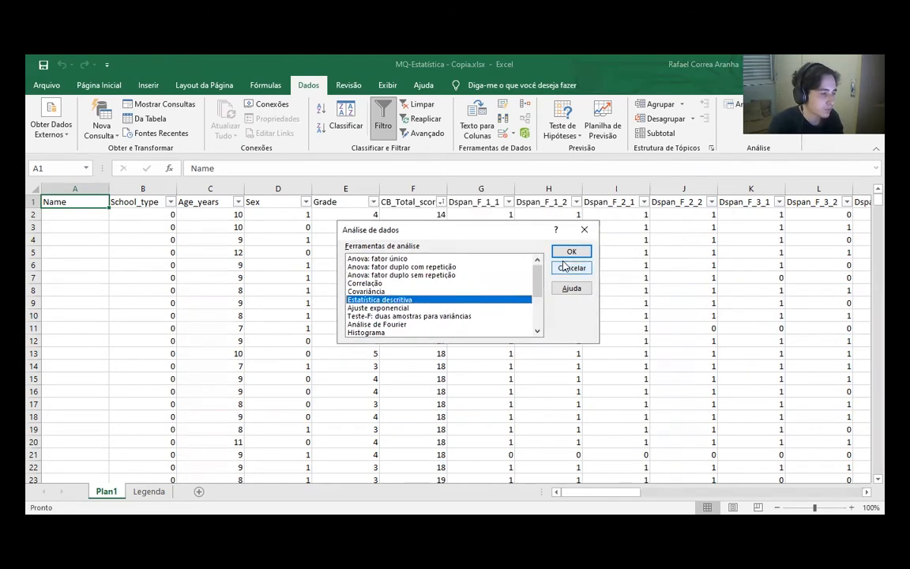
pyautogui.click(571, 253)
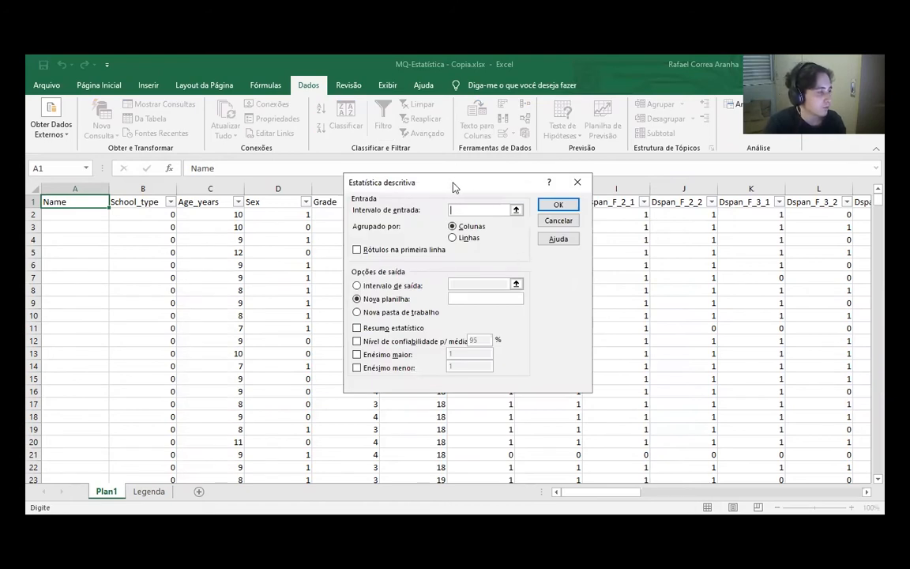
# - Set the input range of the descriptive statistics to the Age_years column, $C$1:$C$496
pyautogui.moveTo(454, 186); pyautogui.dragTo(562, 132)
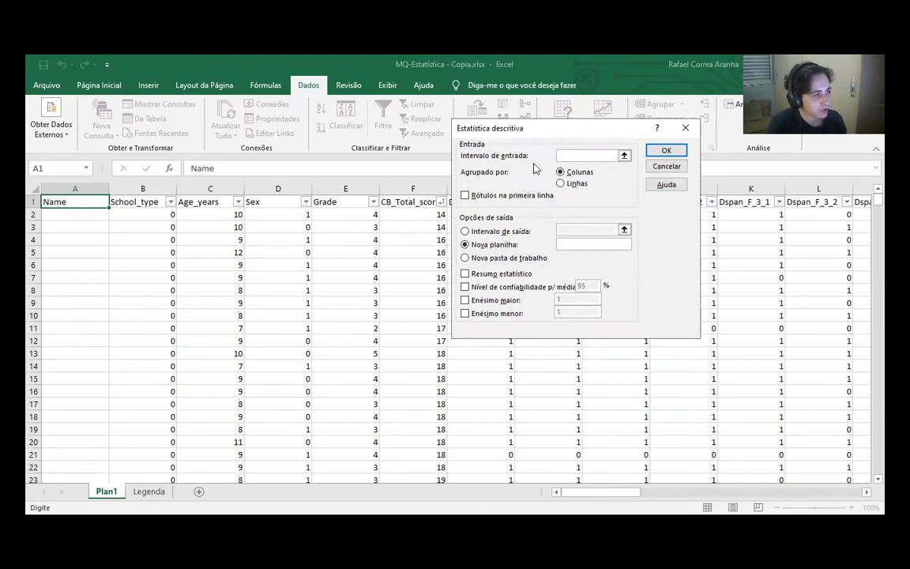
pyautogui.click(625, 157)
pyautogui.moveTo(207, 202); pyautogui.dragTo(217, 456)
pyautogui.scroll(18, 229, 453)
pyautogui.scroll(20, 278, 289)
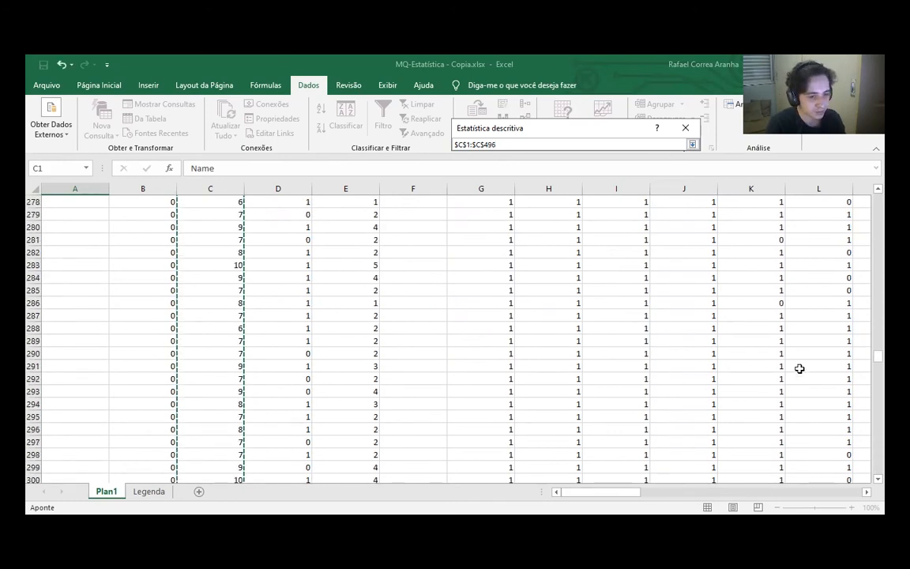
pyautogui.moveTo(877, 358); pyautogui.dragTo(876, 191)
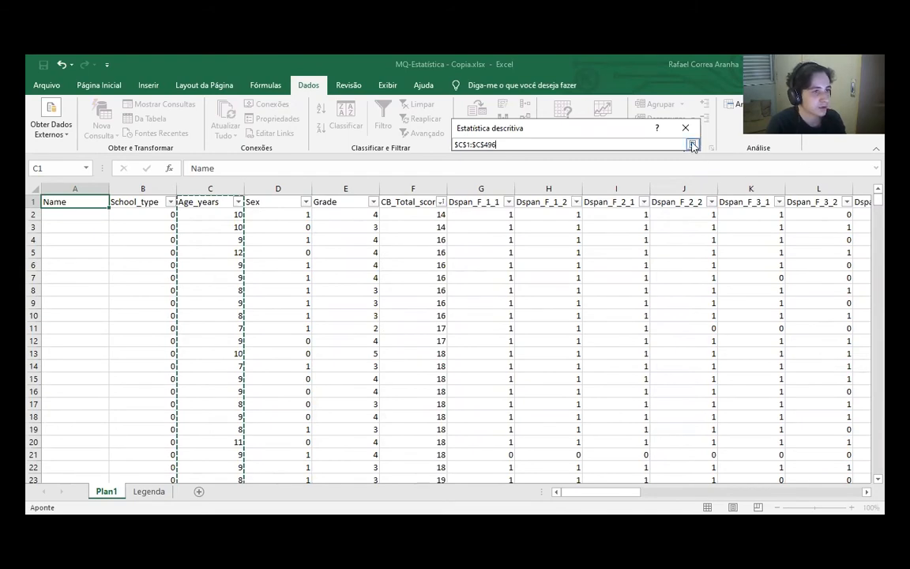
pyautogui.click(692, 146)
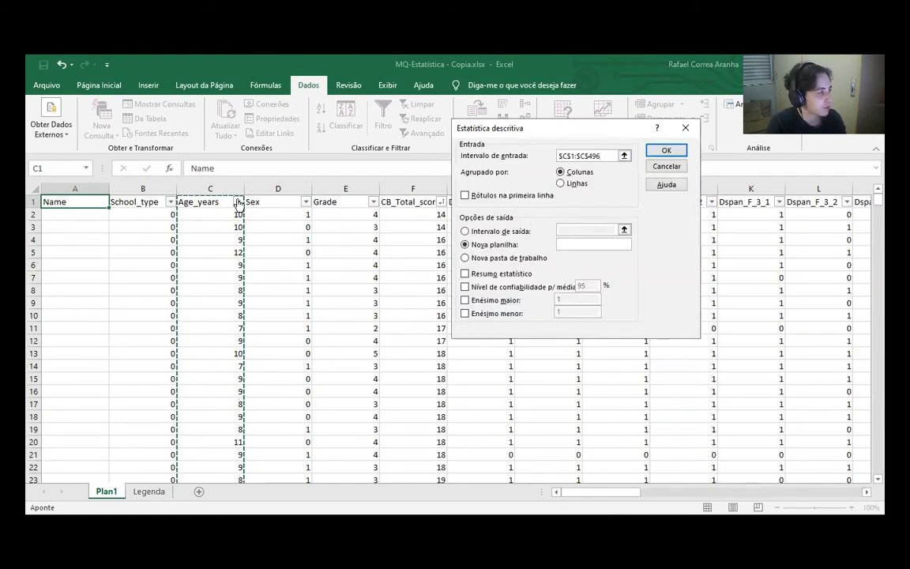
# - Enable Rótulos na primeira linha, Resumo estatístico, Enésimo maior and Enésimo menor for the analysis
pyautogui.click(465, 196)
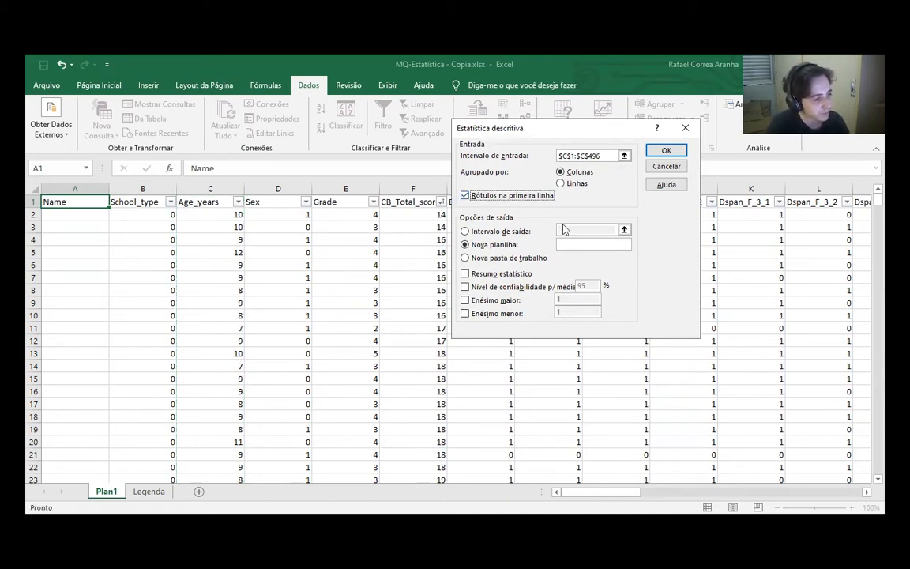
pyautogui.click(465, 274)
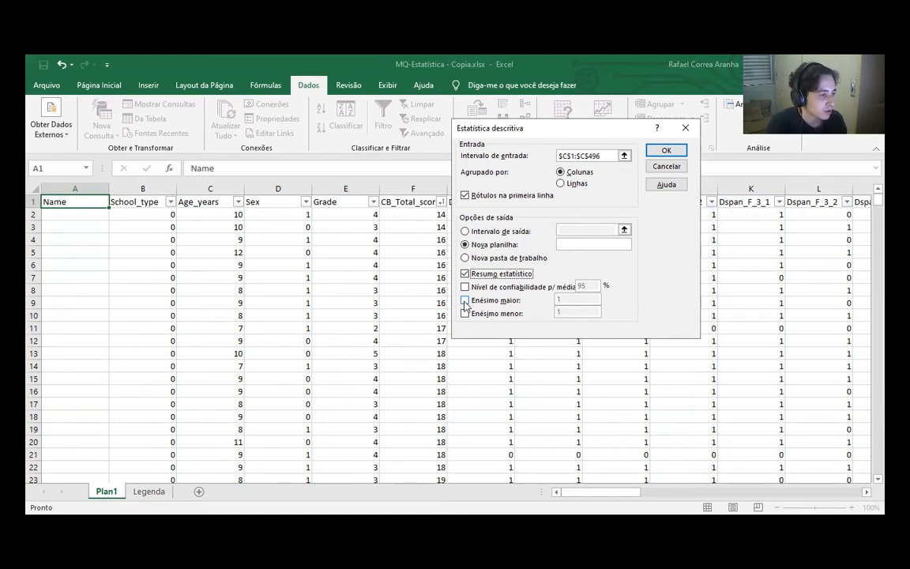
pyautogui.click(465, 302)
pyautogui.click(464, 309)
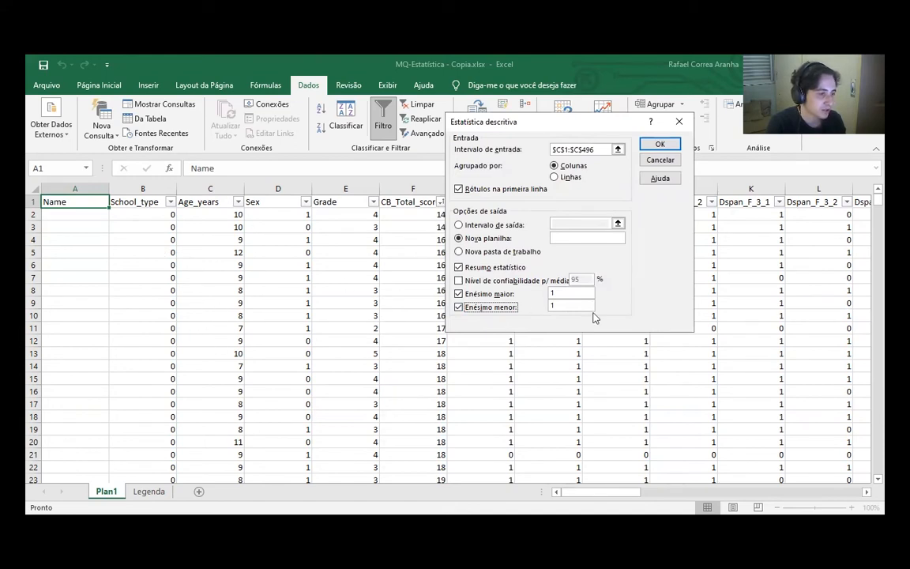
# - Keep Enésimo maior and Enésimo menor at 1 and generate the age statistics on a new worksheet
pyautogui.click(553, 293)
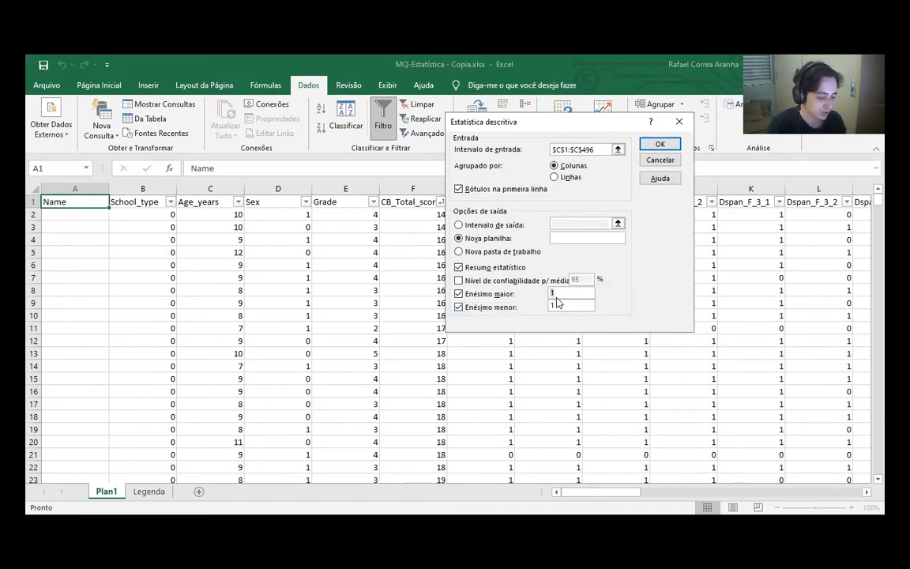
pyautogui.click(549, 307)
pyautogui.press('BackSpace')
pyautogui.write('21')
pyautogui.moveTo(561, 295); pyautogui.dragTo(545, 296)
pyautogui.write('1')
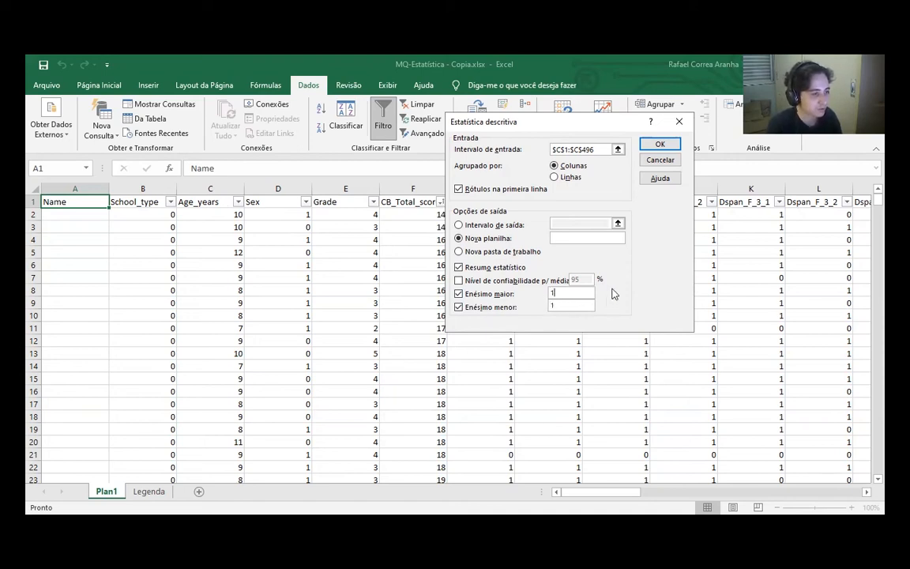
pyautogui.click(660, 147)
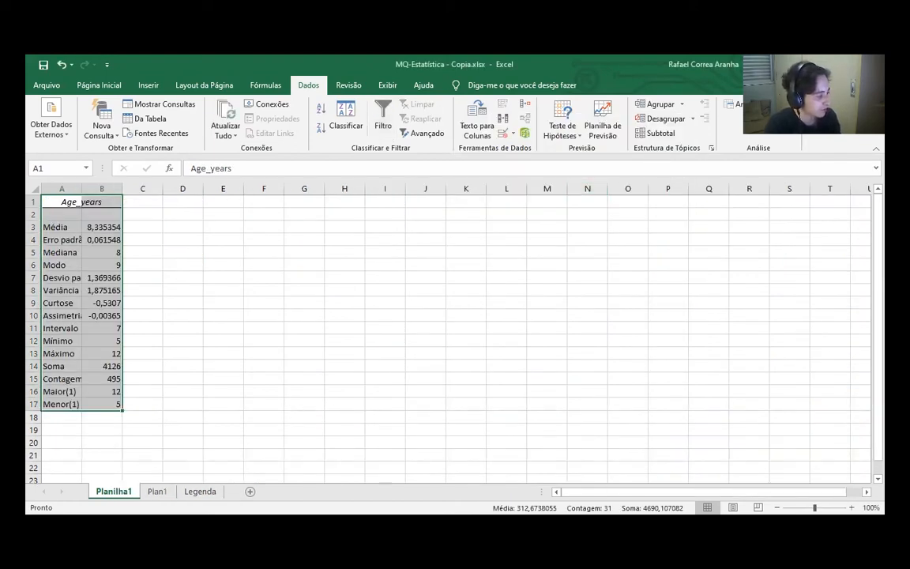
# - Move the new statistics sheet after Legenda and rename it Desc.Idade
pyautogui.moveTo(226, 484)
pyautogui.mouseDown()
pyautogui.moveTo(217, 490)
pyautogui.moveTo(226, 490)
pyautogui.mouseUp()
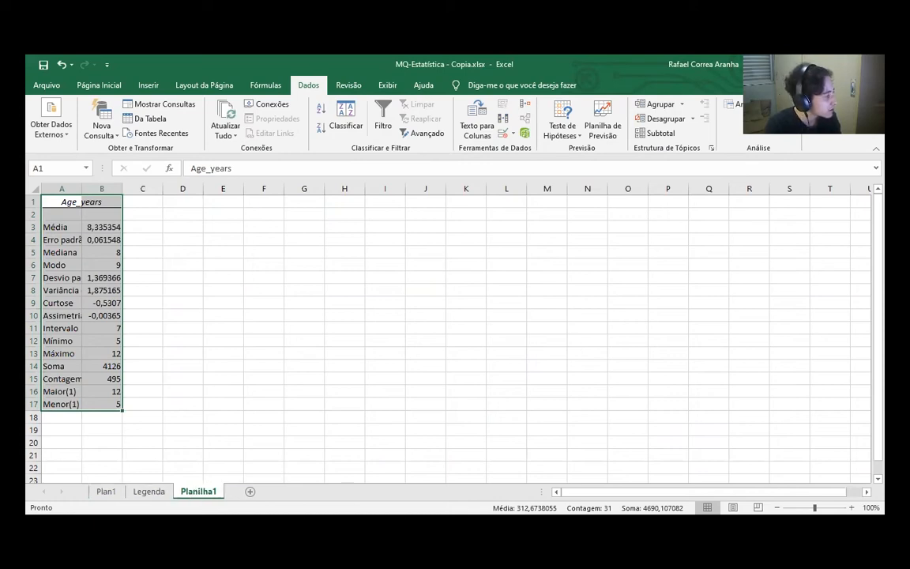
pyautogui.rightClick(202, 491)
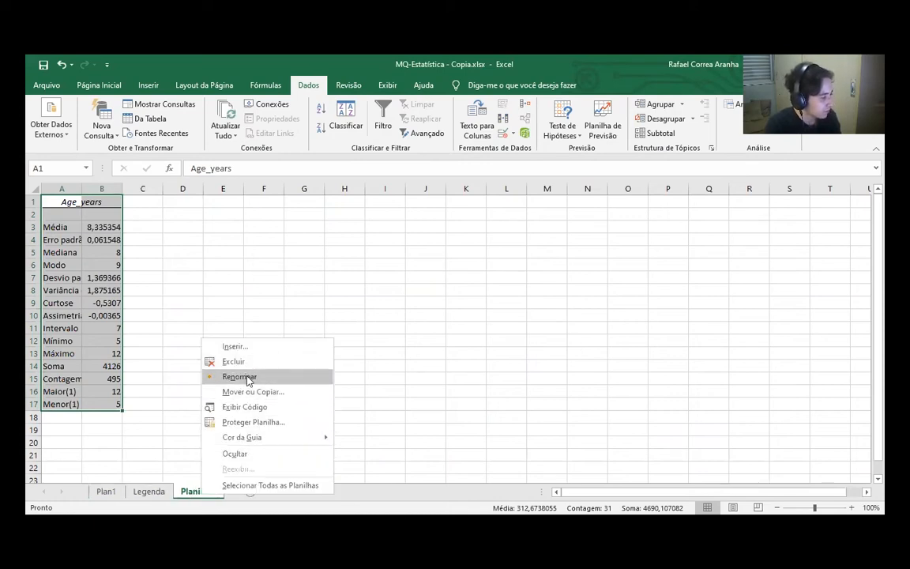
pyautogui.click(239, 377)
pyautogui.write('Desc.Idade')
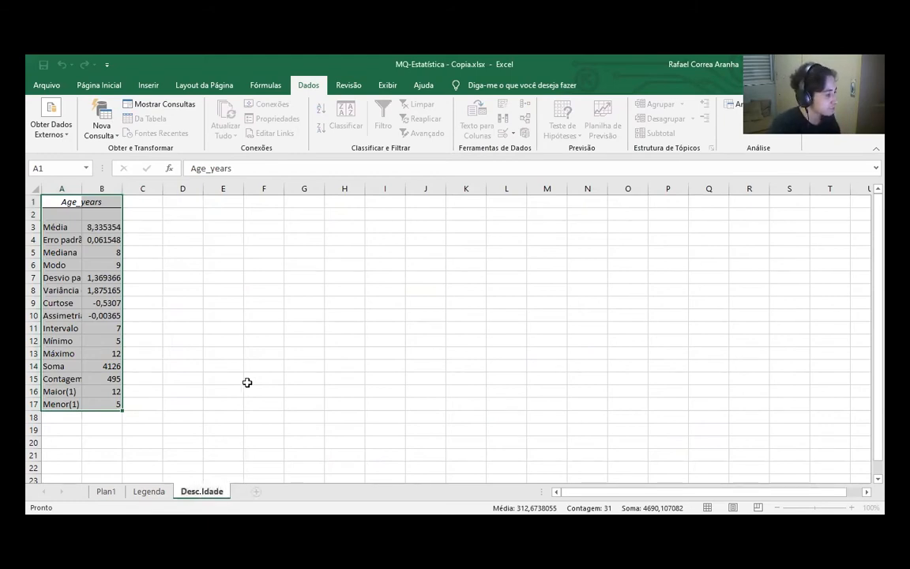
pyautogui.click(250, 383)
# - Widen all columns of the Desc.Idade sheet so the statistic labels and values fit
pyautogui.click(35, 189)
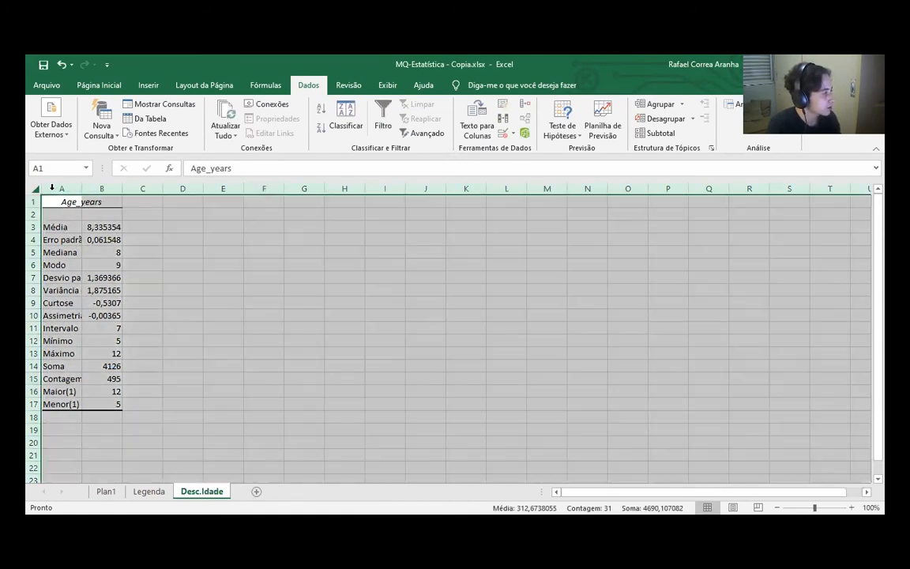
pyautogui.moveTo(79, 191); pyautogui.dragTo(123, 191)
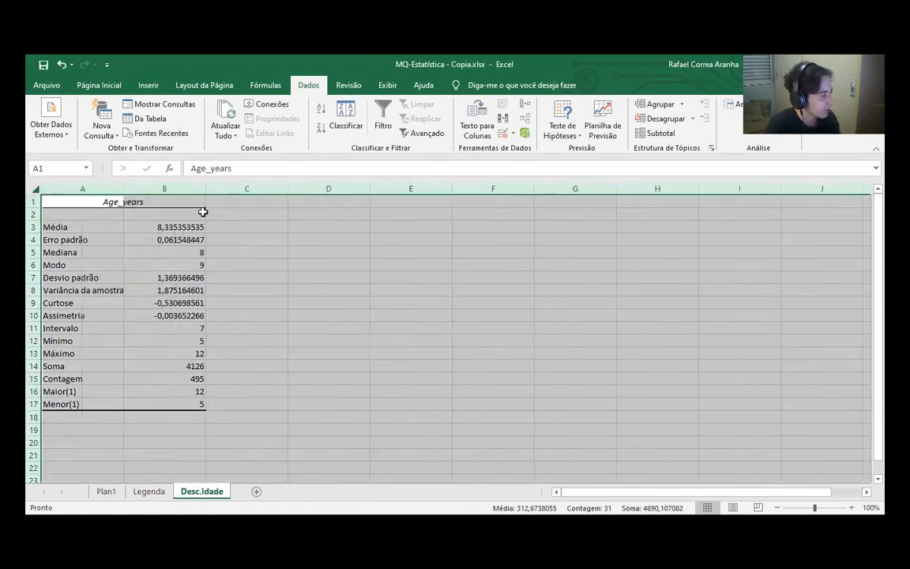
pyautogui.click(269, 235)
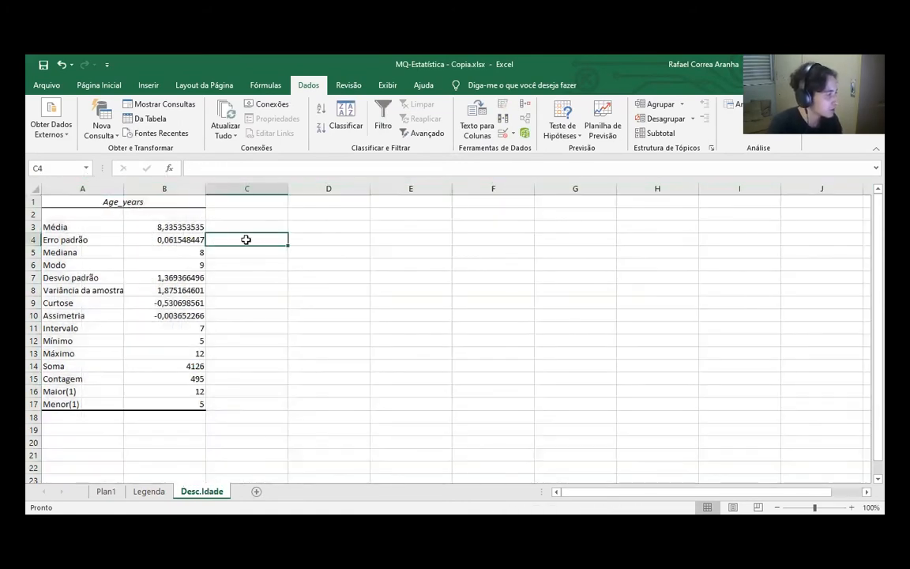
# - Examine the mean and standard deviation of Age_years in the statistics table
pyautogui.click(175, 227)
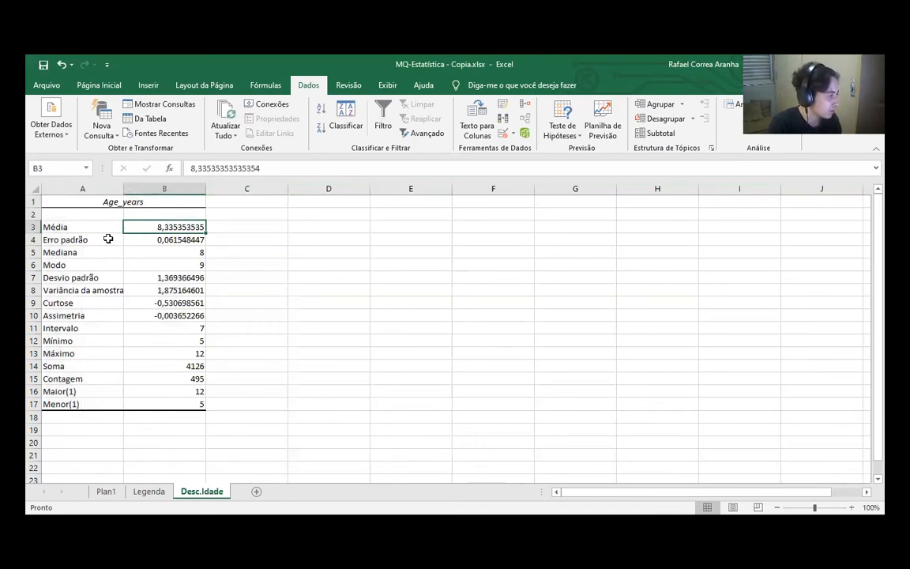
pyautogui.click(158, 278)
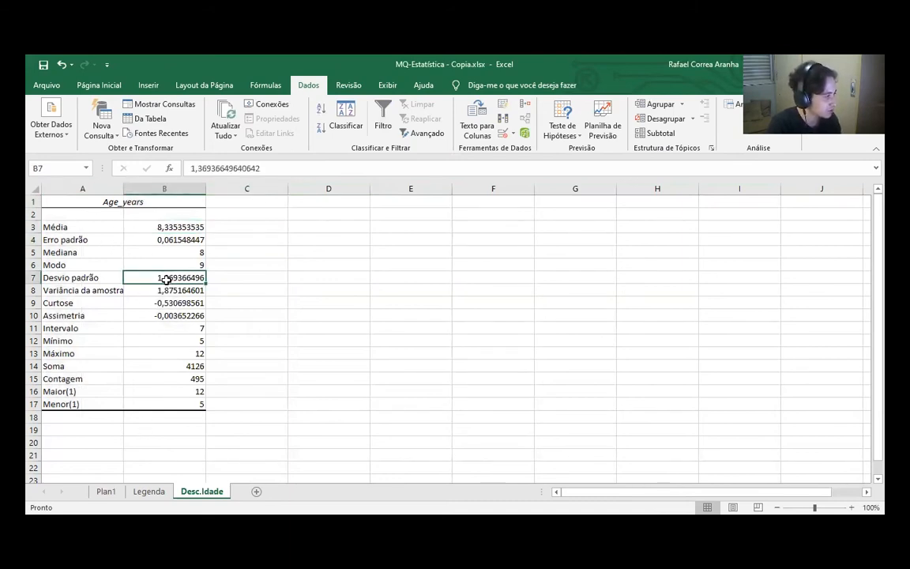
# - Examine the minimum and maximum of Age_years in the statistics table
pyautogui.click(187, 342)
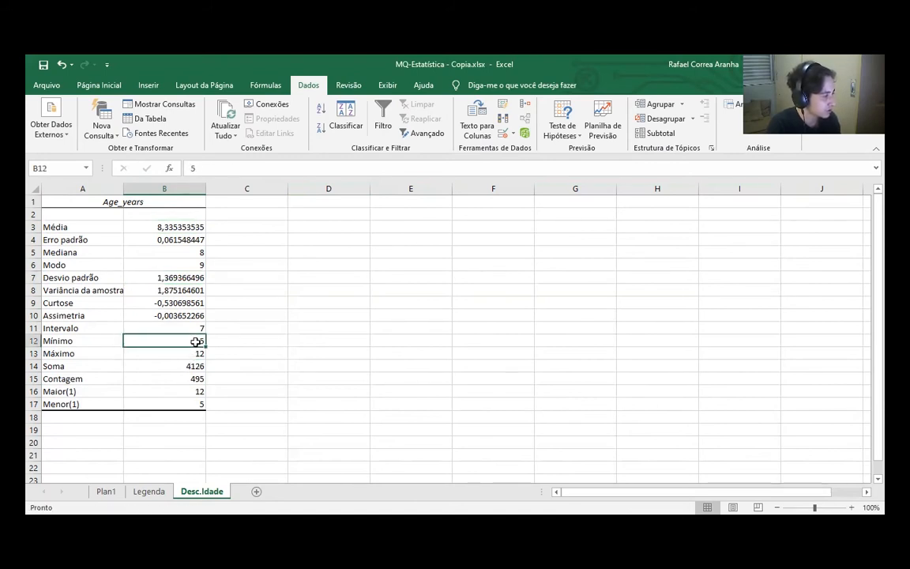
pyautogui.click(198, 353)
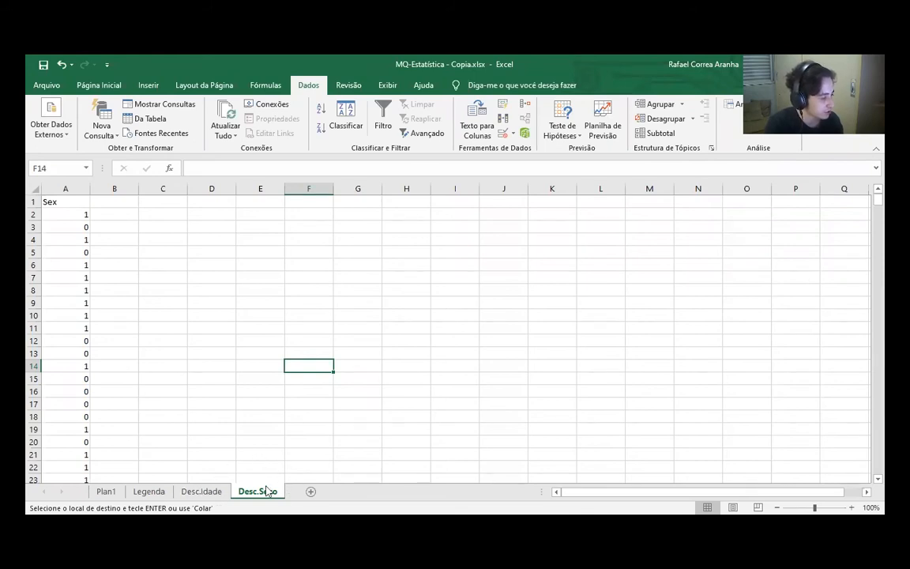
# - In cell C2 of the Desc.Sexo sheet, count the Sex values equal to 0 using CONT.SE over A2:A496
pyautogui.click(161, 212)
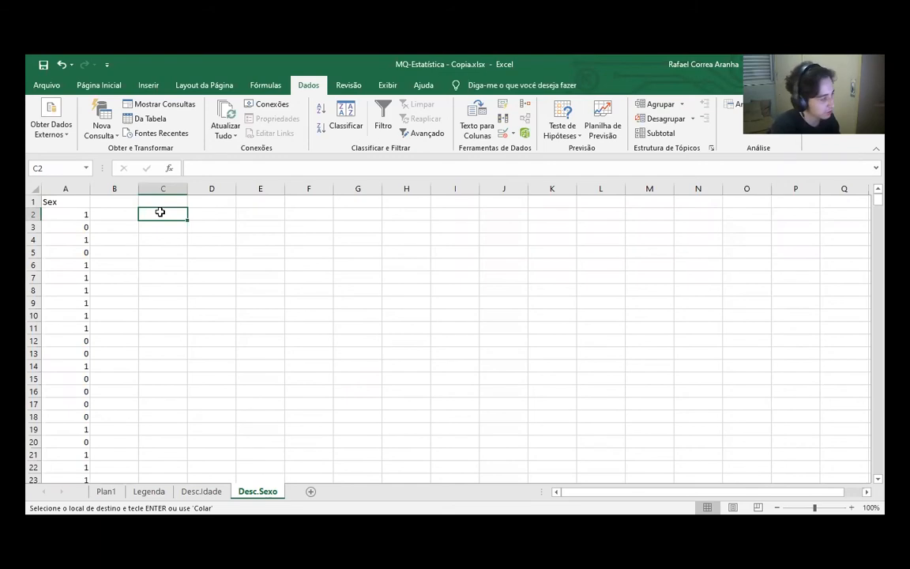
pyautogui.write('=c')
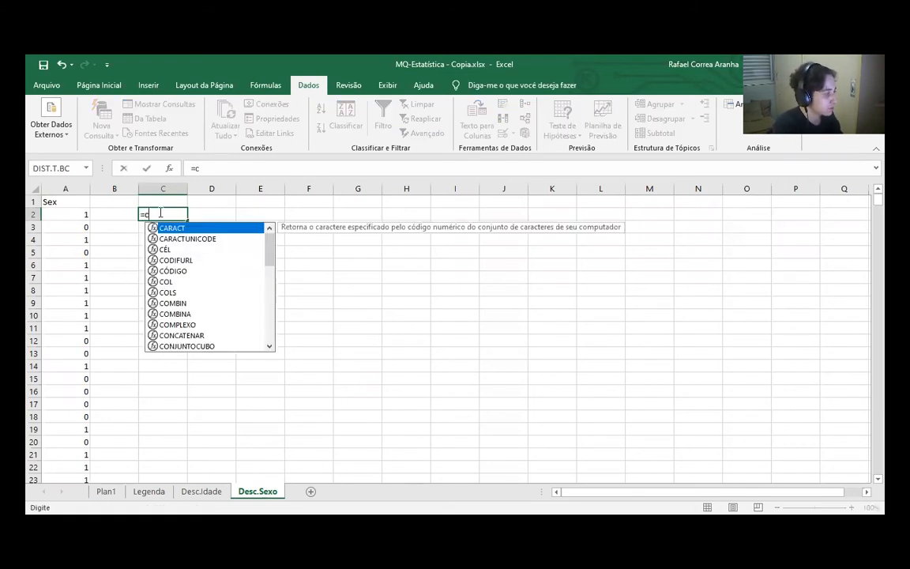
pyautogui.write('ont')
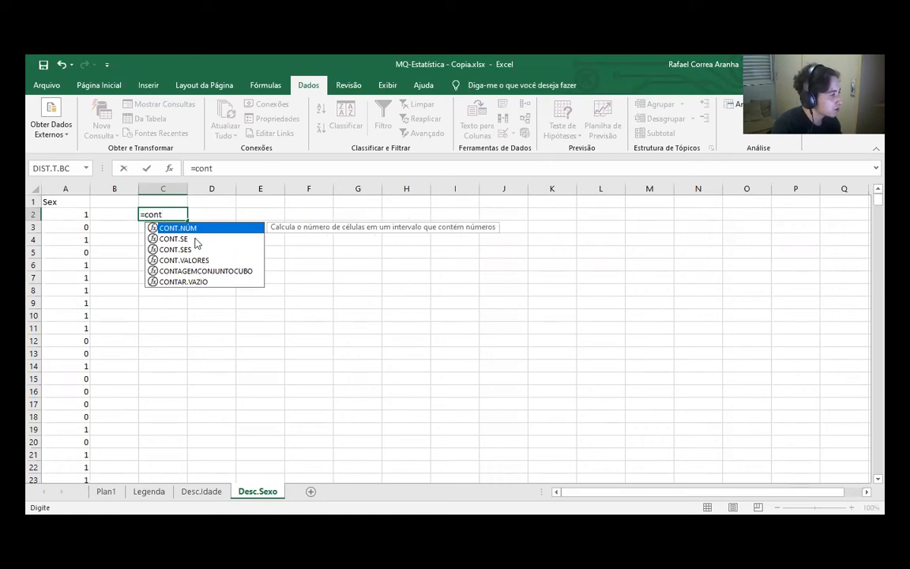
pyautogui.click(191, 240)
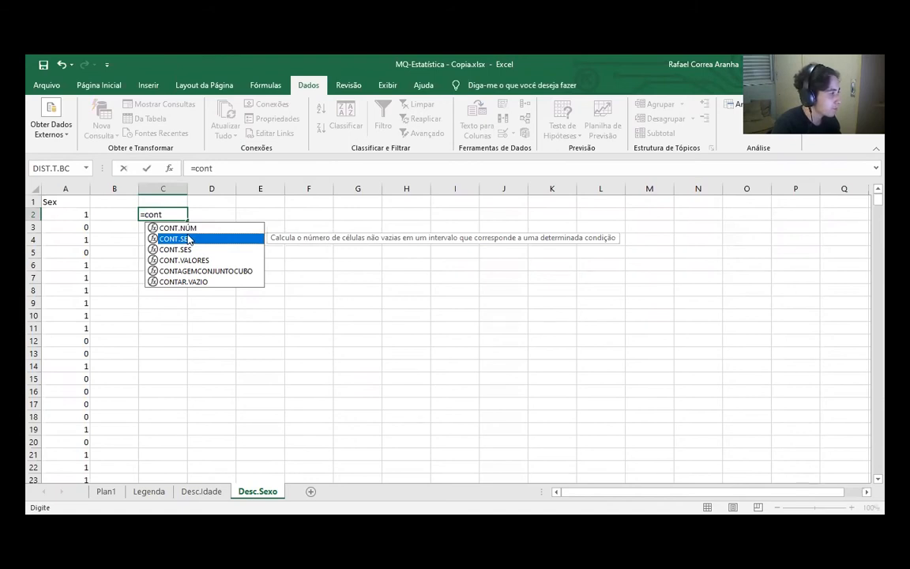
pyautogui.doubleClick(187, 239)
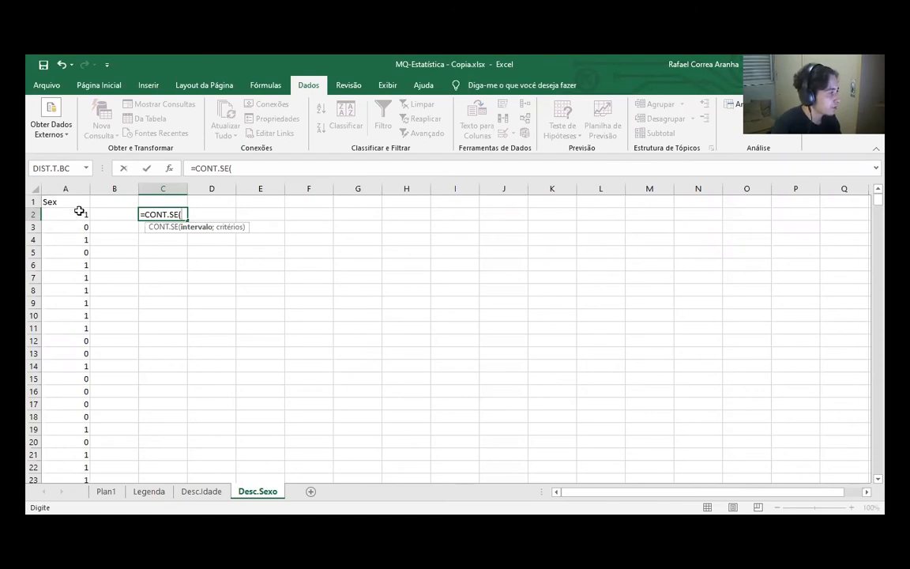
pyautogui.moveTo(81, 213); pyautogui.dragTo(74, 437)
pyautogui.scroll(13, 81, 422)
pyautogui.scroll(15, 105, 351)
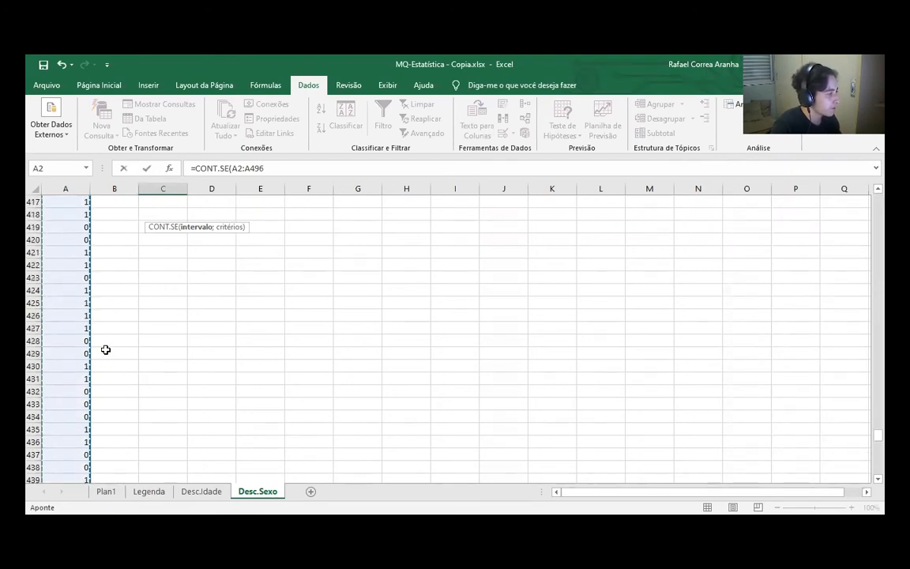
pyautogui.moveTo(878, 422); pyautogui.dragTo(875, 191)
pyautogui.click(217, 214)
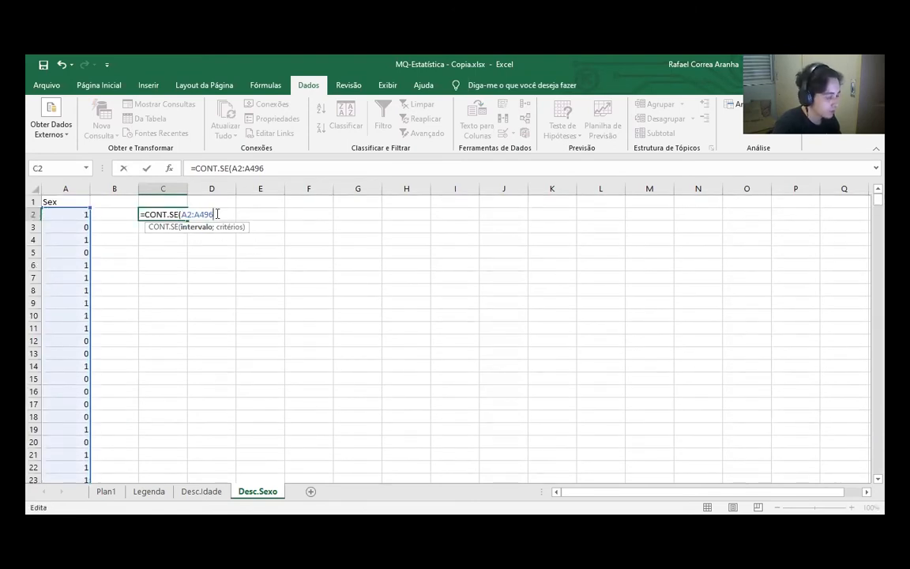
pyautogui.write(';0')
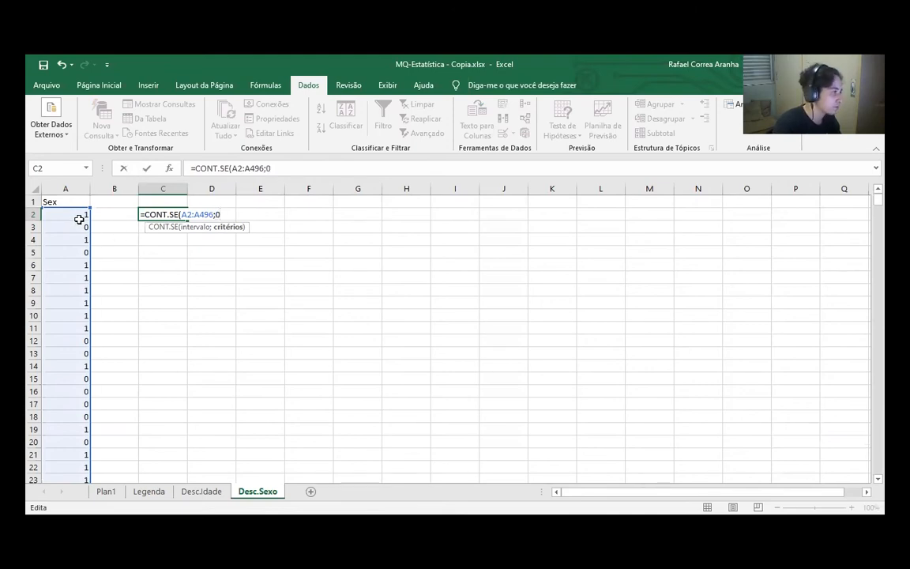
pyautogui.press('Return')
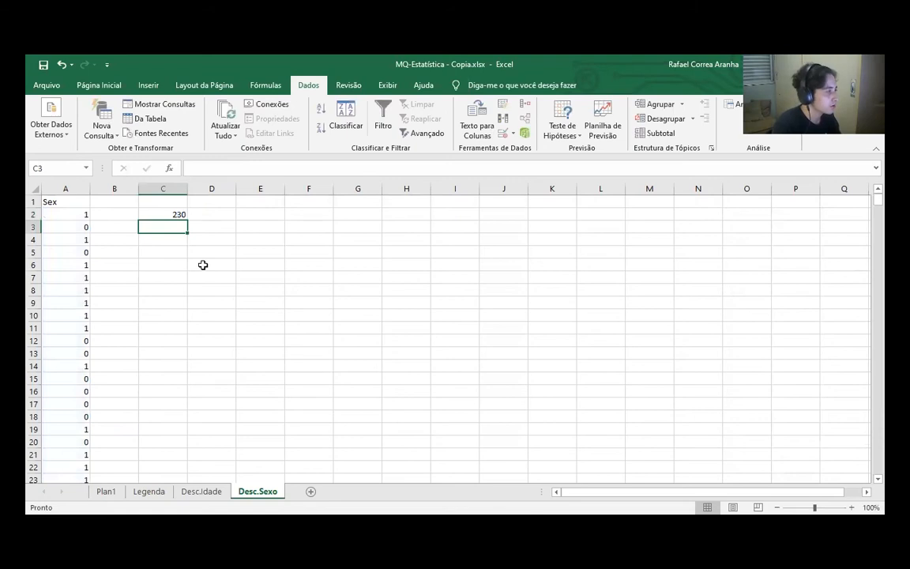
# - In cell D2, count the Sex values equal to 1 using CONT.SE over A2:A496
pyautogui.click(198, 214)
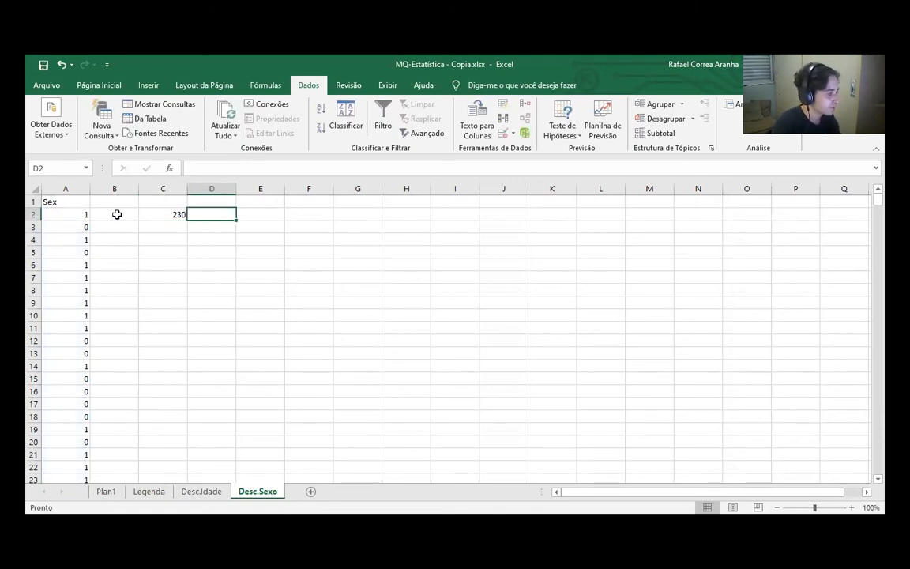
pyautogui.write('=')
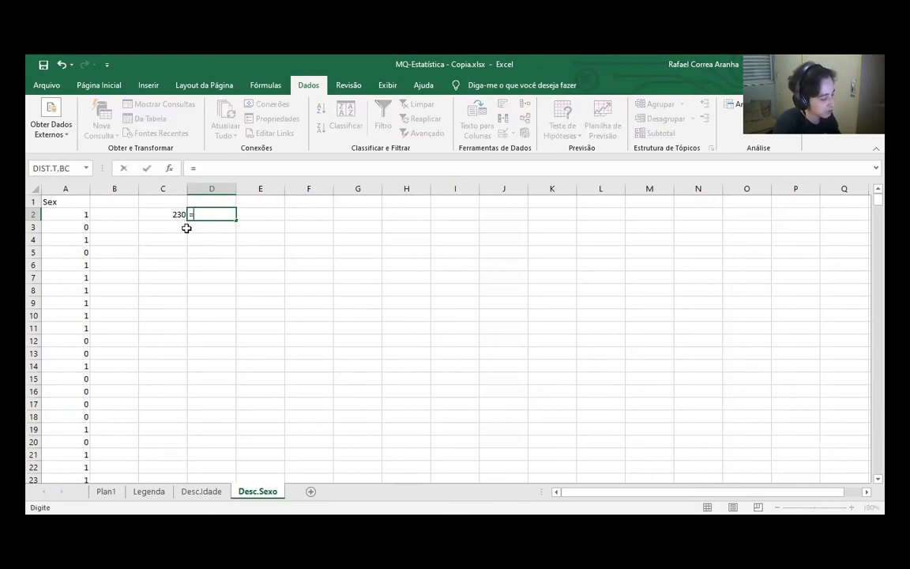
pyautogui.write('cont')
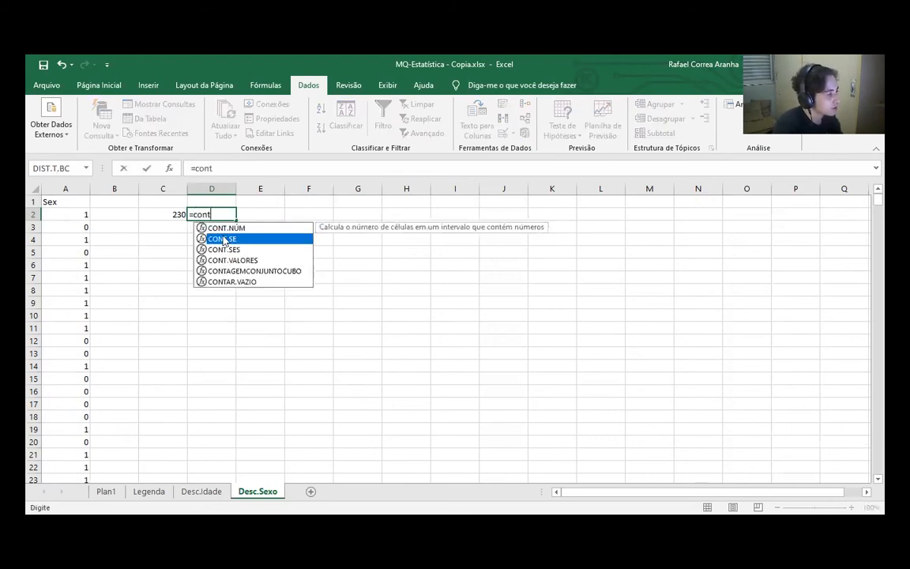
pyautogui.doubleClick(223, 237)
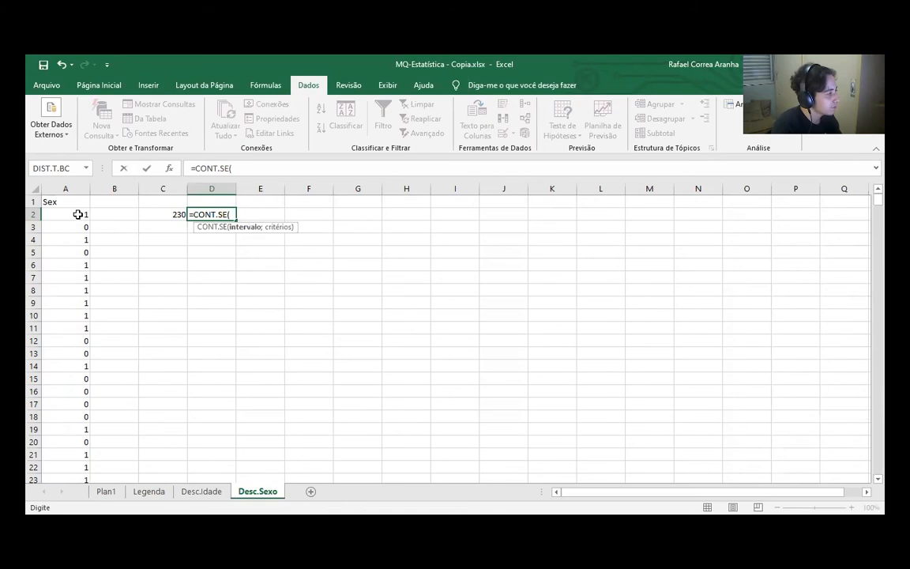
pyautogui.moveTo(77, 212); pyautogui.dragTo(68, 454)
pyautogui.scroll(7, 116, 320)
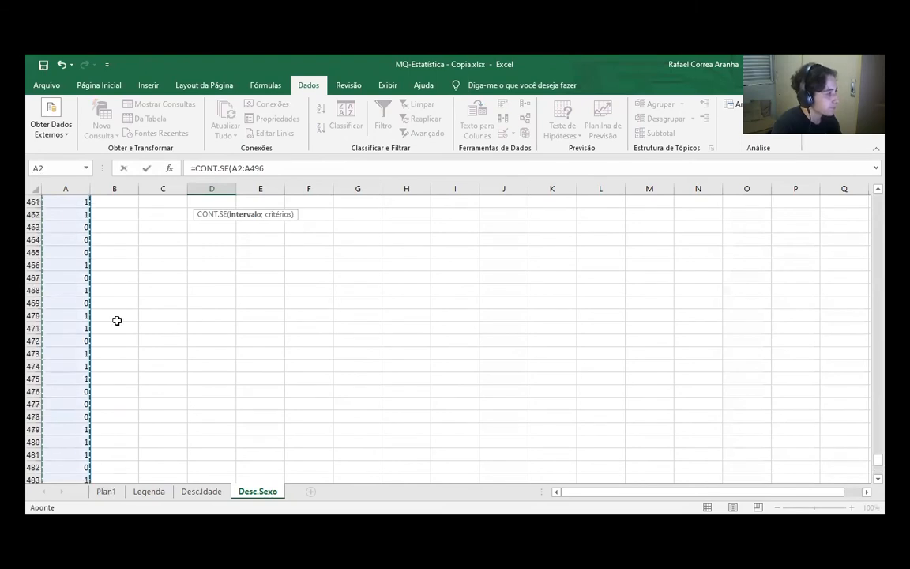
pyautogui.moveTo(877, 459); pyautogui.dragTo(873, 133)
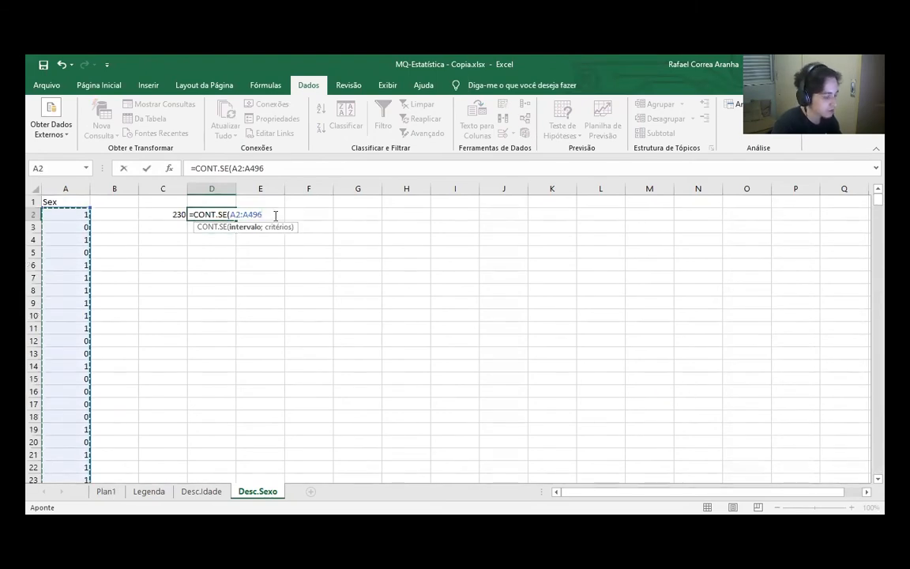
pyautogui.write(';')
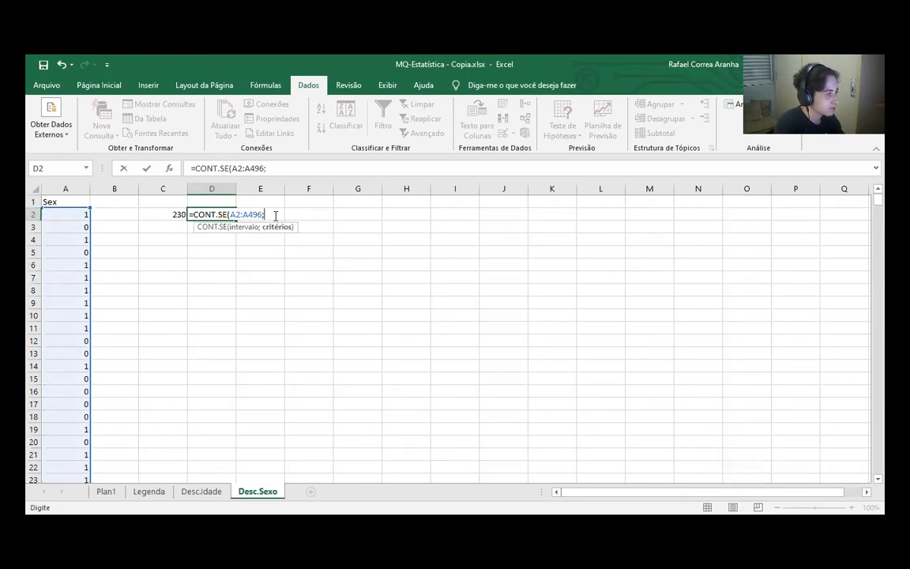
pyautogui.write('1')
pyautogui.press('Return')
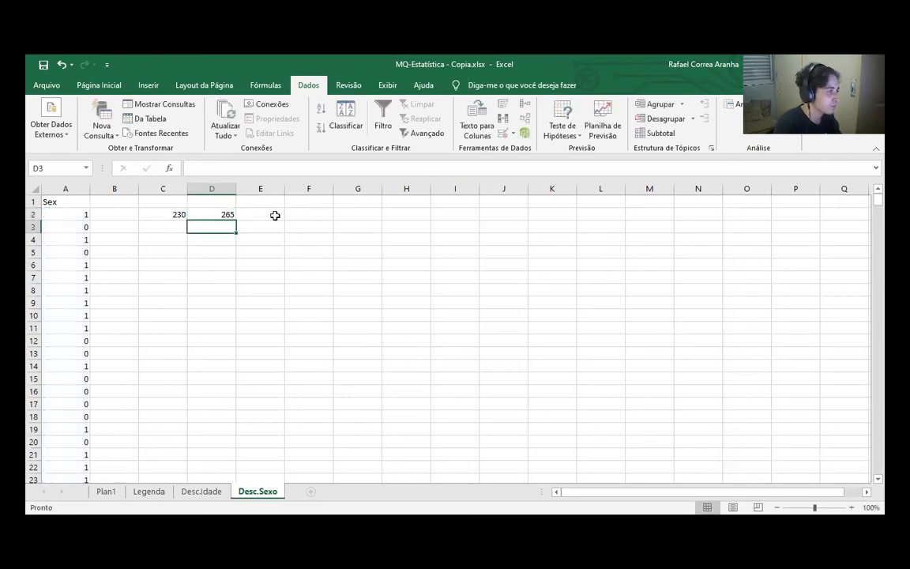
# - Label the two counts with the codes 0 in cell C1 and 1 in cell D1
pyautogui.click(175, 212)
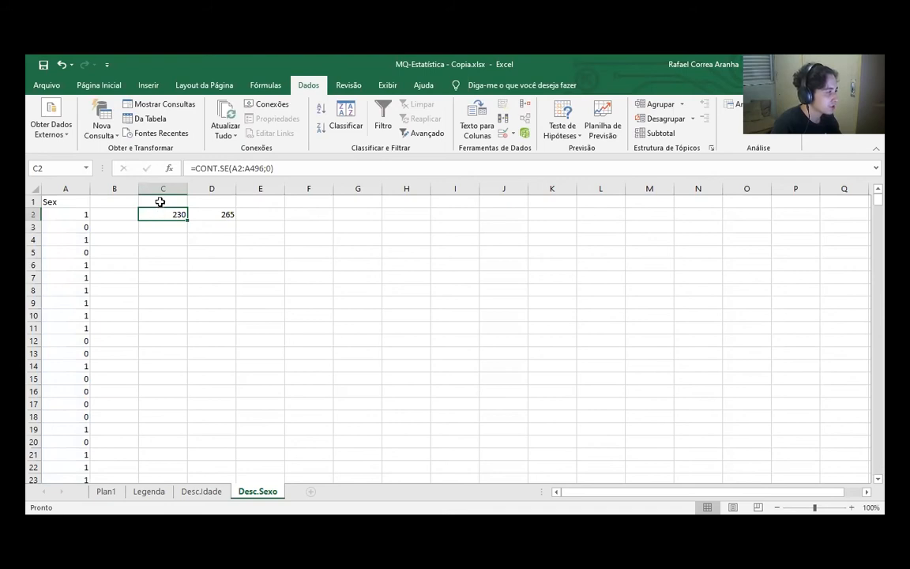
pyautogui.click(178, 200)
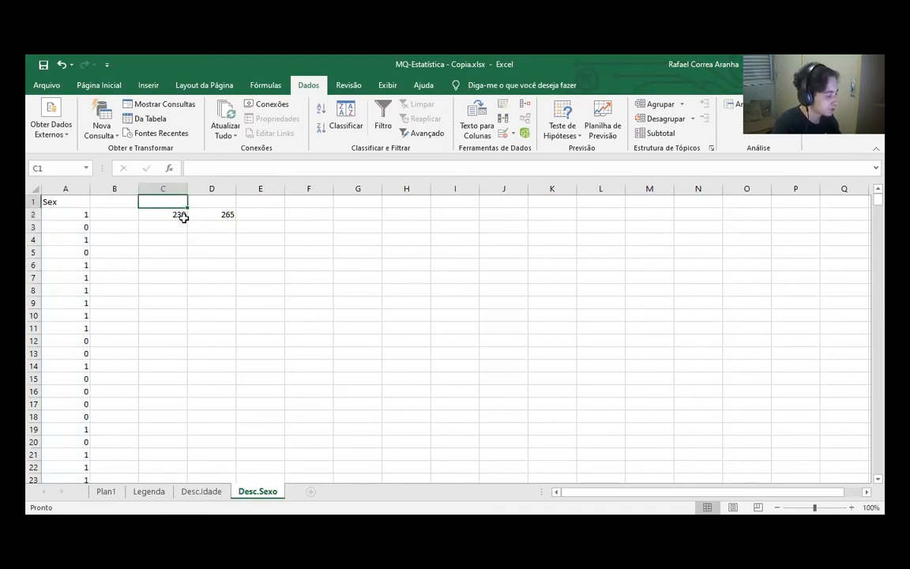
pyautogui.write('0')
pyautogui.press('Tab')
pyautogui.write('9')
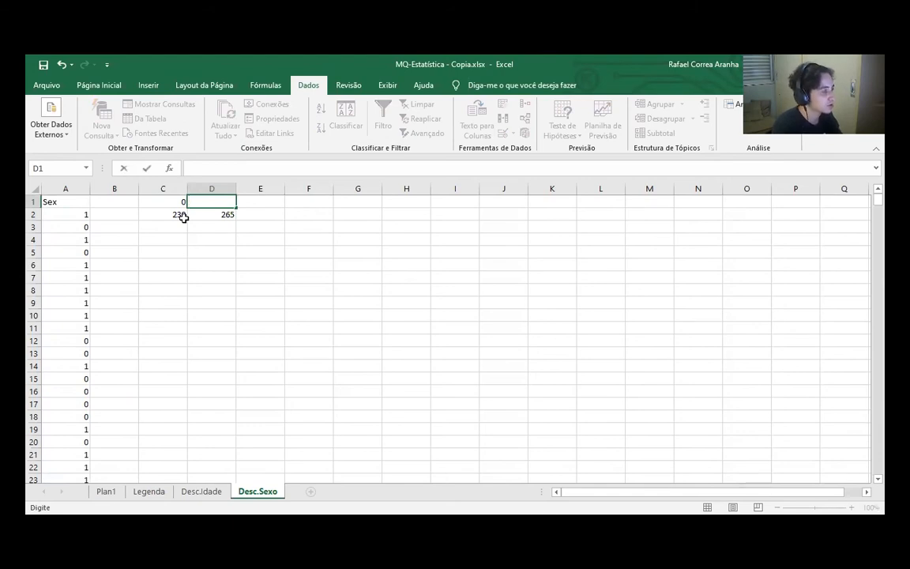
pyautogui.click(244, 251)
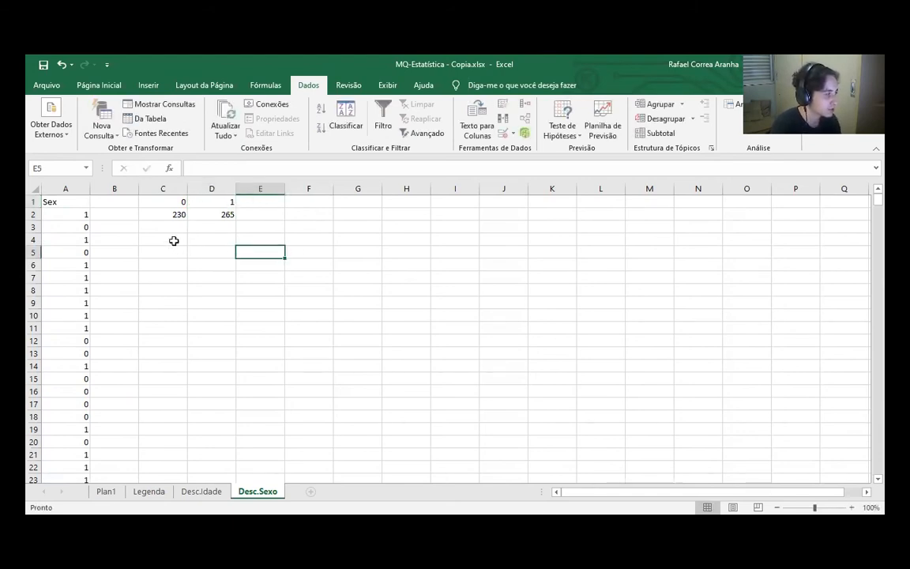
# - Check the Sex codes on the Legenda sheet and relabel the counts on Desc.Sexo as Homens in C1 and Mulheres in D1
pyautogui.click(148, 491)
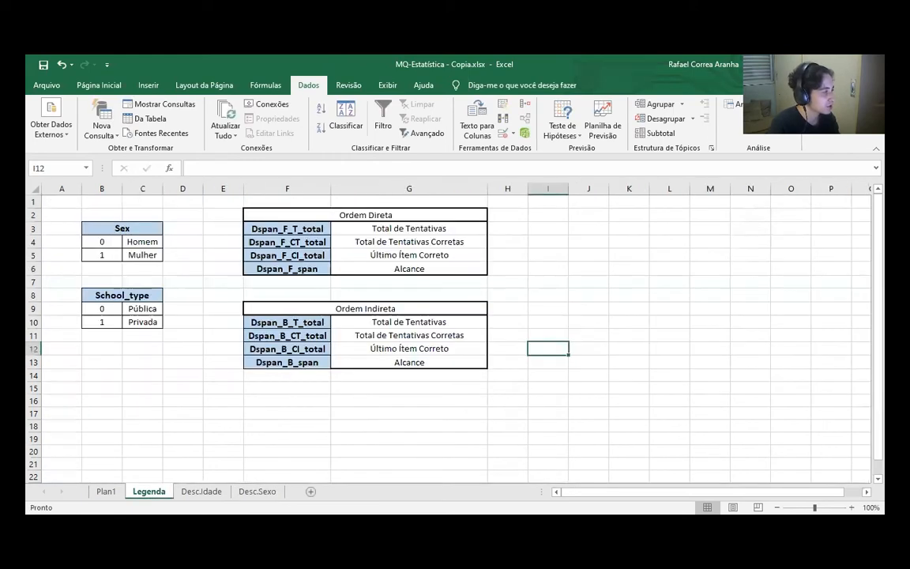
pyautogui.click(258, 491)
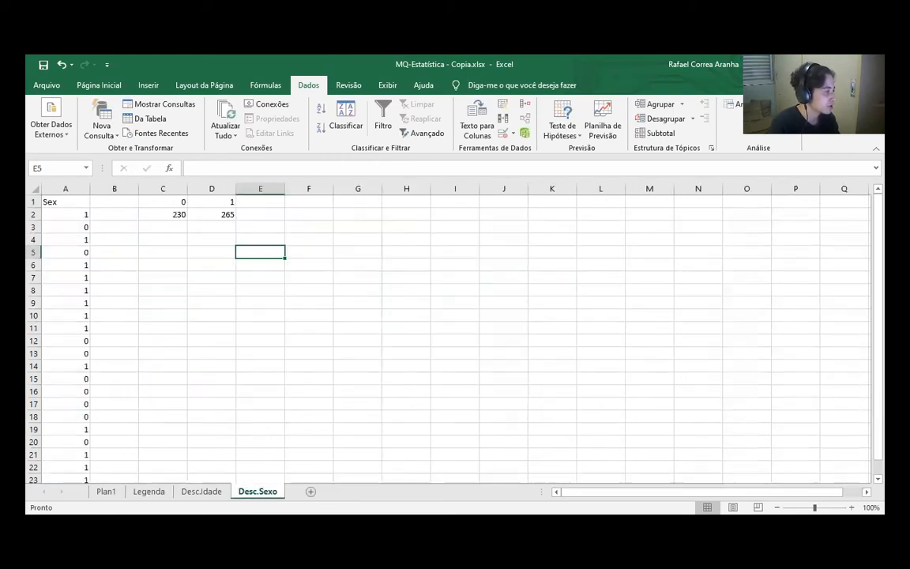
pyautogui.click(176, 202)
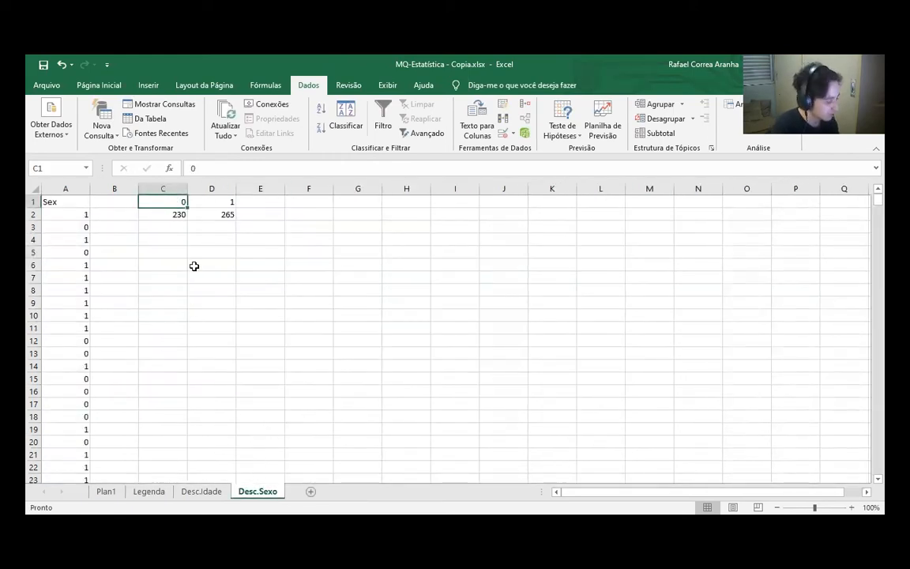
pyautogui.write('Homens')
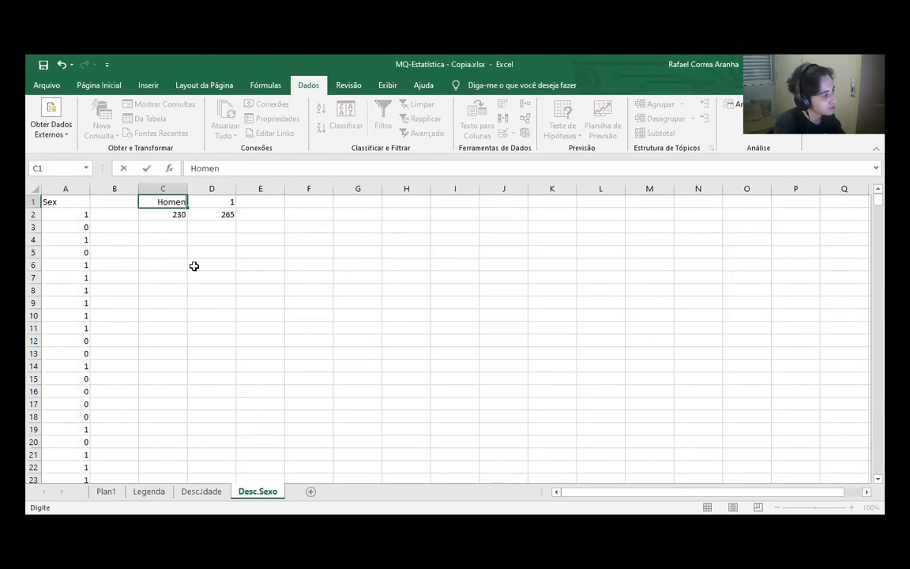
pyautogui.press('Tab')
pyautogui.write('Mulheres')
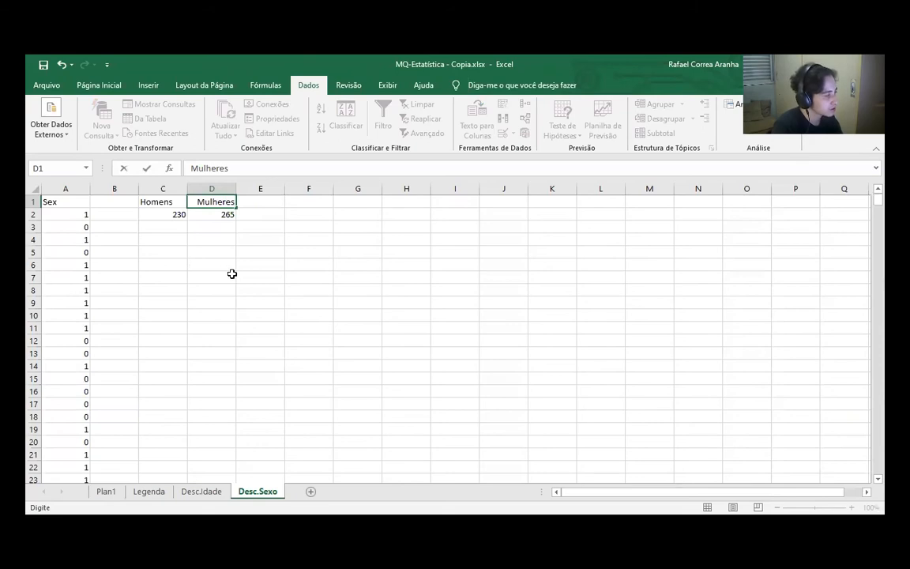
pyautogui.click(216, 229)
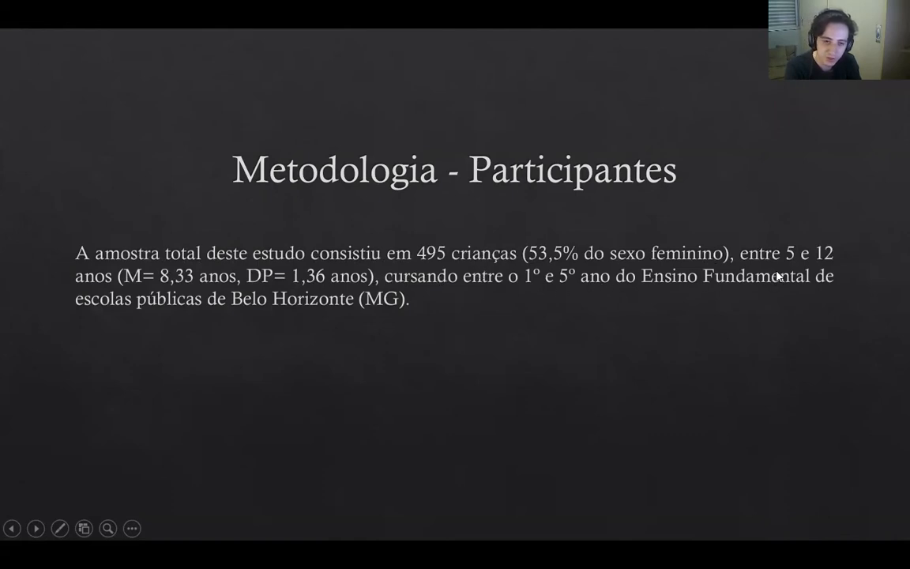
pyautogui.click(342, 308)
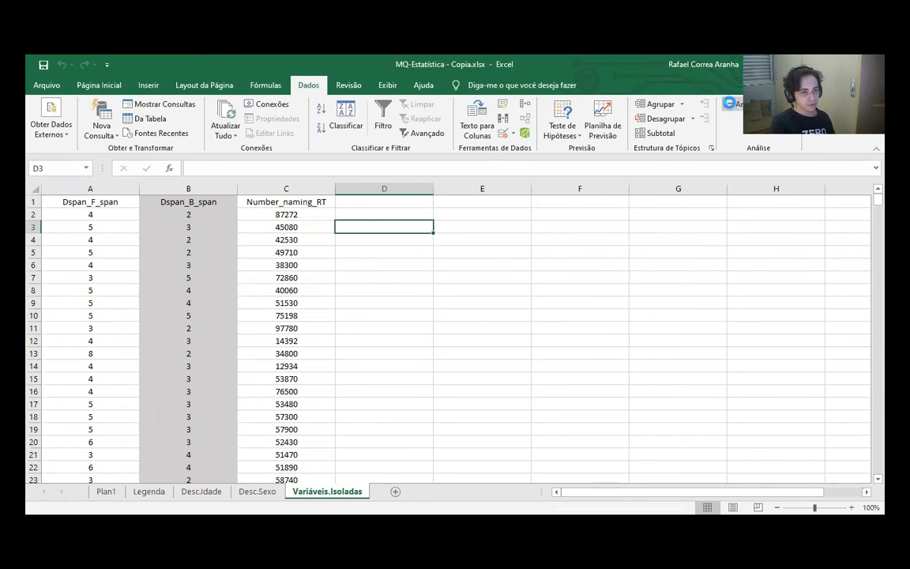
# - Run the Correlação analysis on A1:C496 of Variáveis.Isoladas, grouped by columns with labels in the first row, output to a new sheet
pyautogui.click(731, 103)
pyautogui.scroll(1, 525, 257)
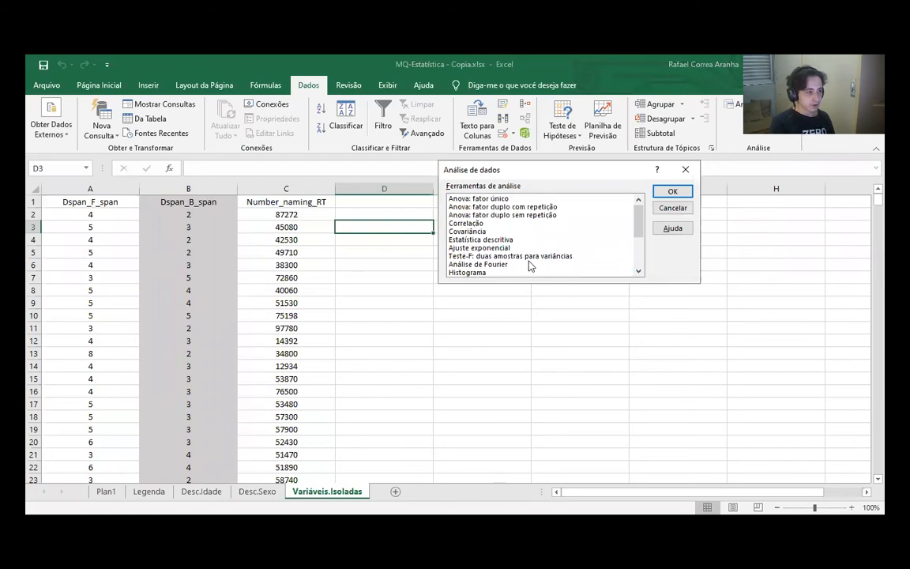
pyautogui.click(468, 224)
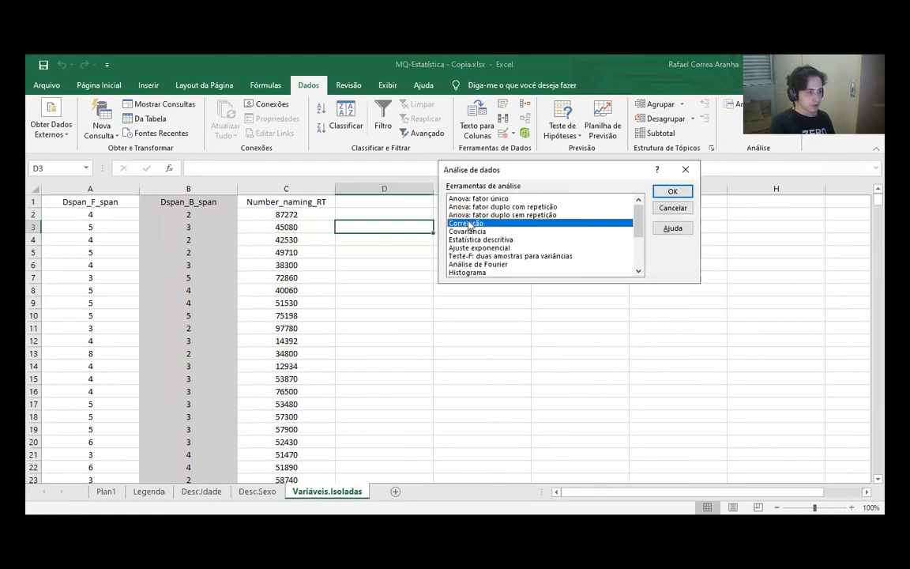
pyautogui.click(673, 192)
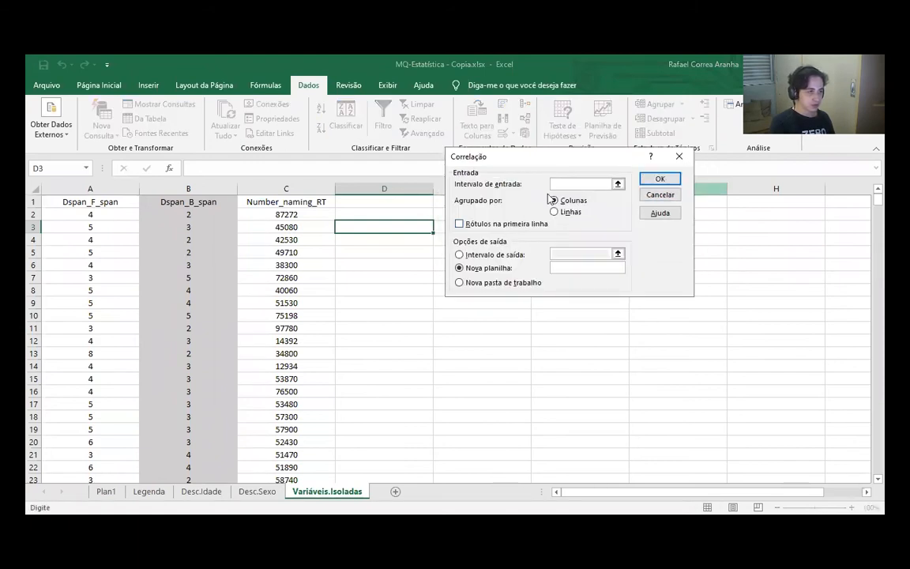
pyautogui.click(618, 184)
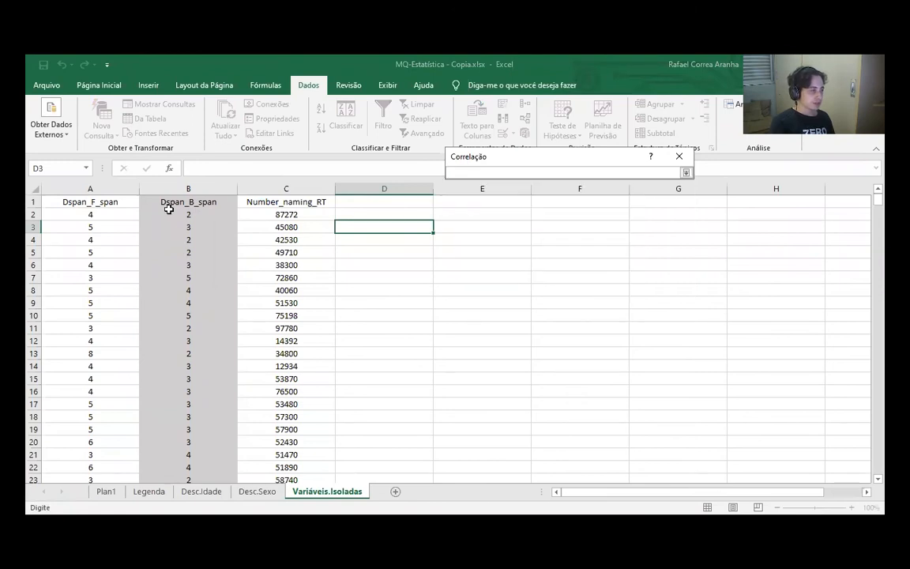
pyautogui.click(82, 202)
pyautogui.moveTo(82, 202); pyautogui.dragTo(300, 441)
pyautogui.moveTo(878, 470); pyautogui.dragTo(873, 203)
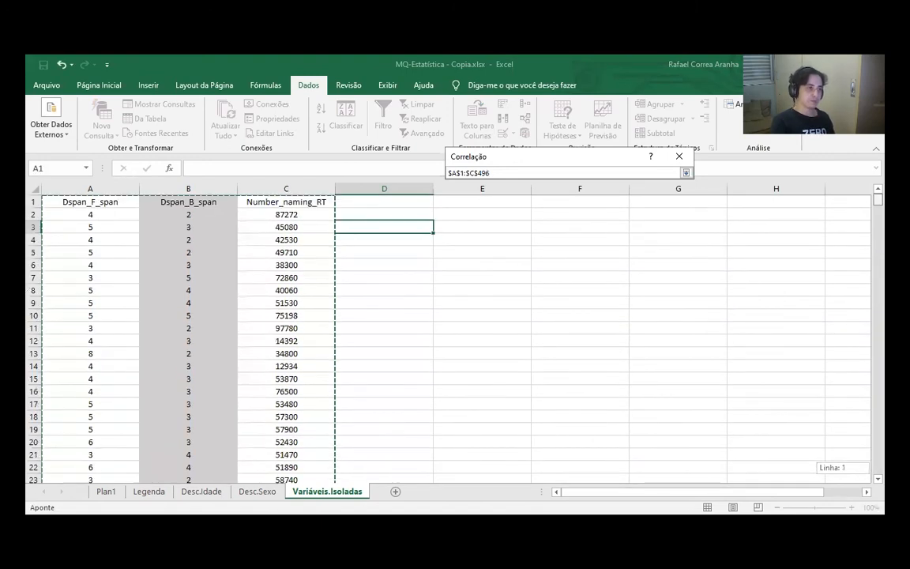
pyautogui.click(686, 172)
pyautogui.click(543, 225)
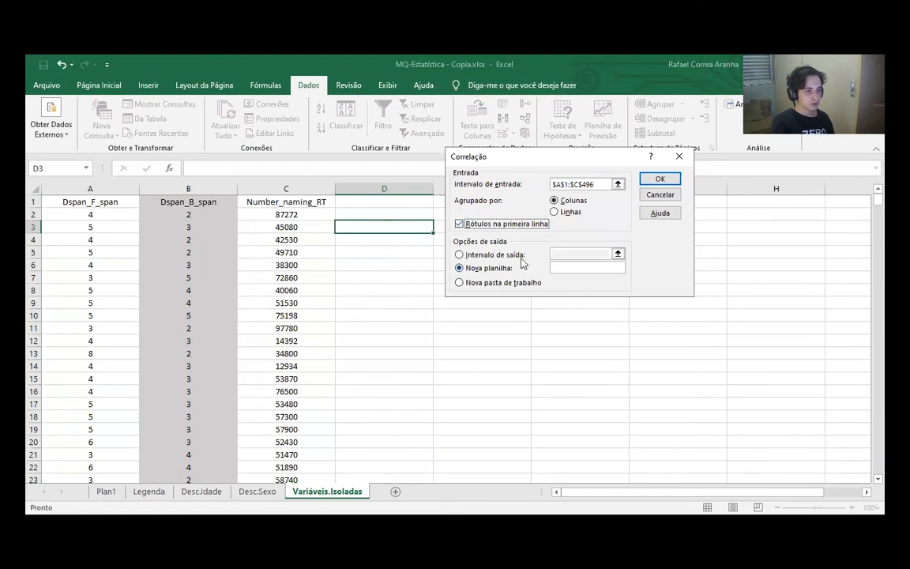
pyautogui.click(660, 179)
# - Move the new correlation output sheet after Variáveis.Isoladas and rename it Correlação
pyautogui.moveTo(309, 491); pyautogui.dragTo(420, 490)
pyautogui.rightClick(410, 491)
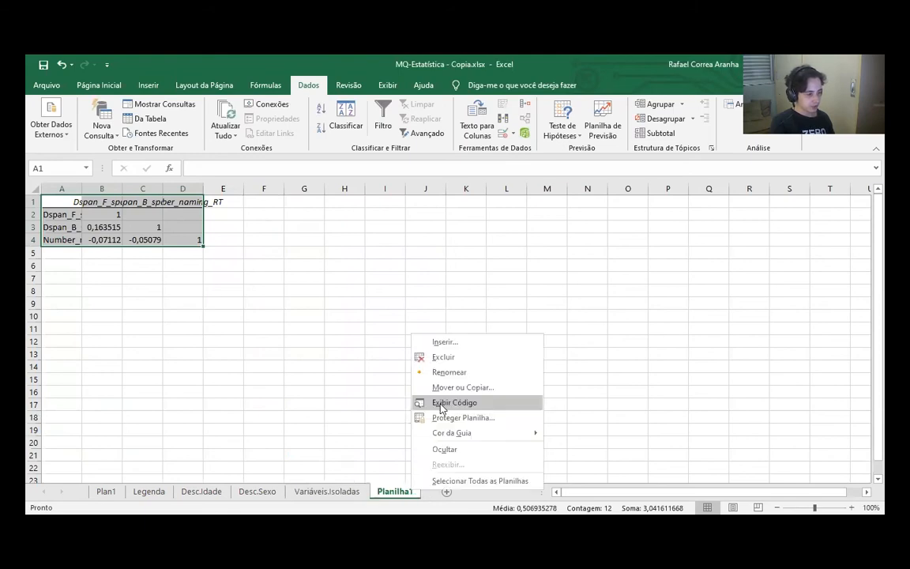
pyautogui.click(457, 373)
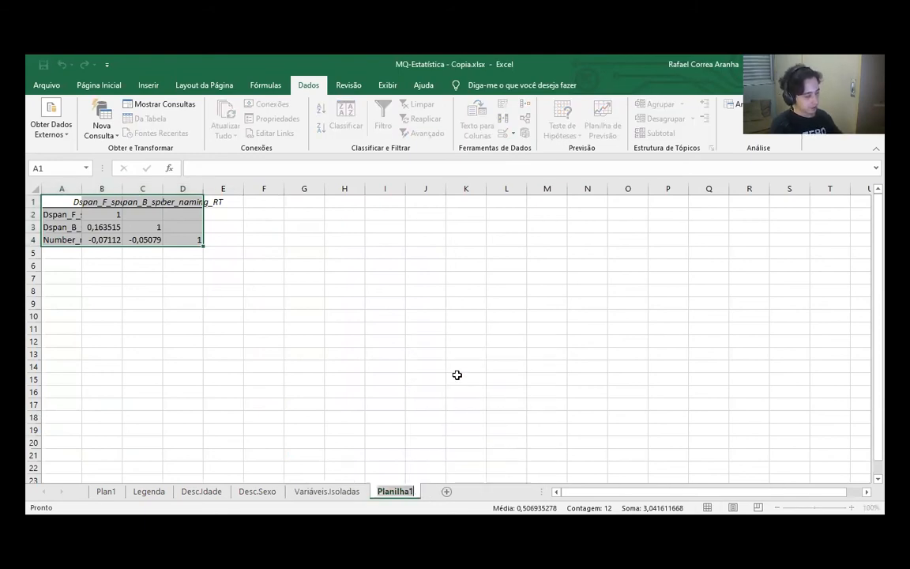
pyautogui.press('BackSpace')
pyautogui.write('Cor')
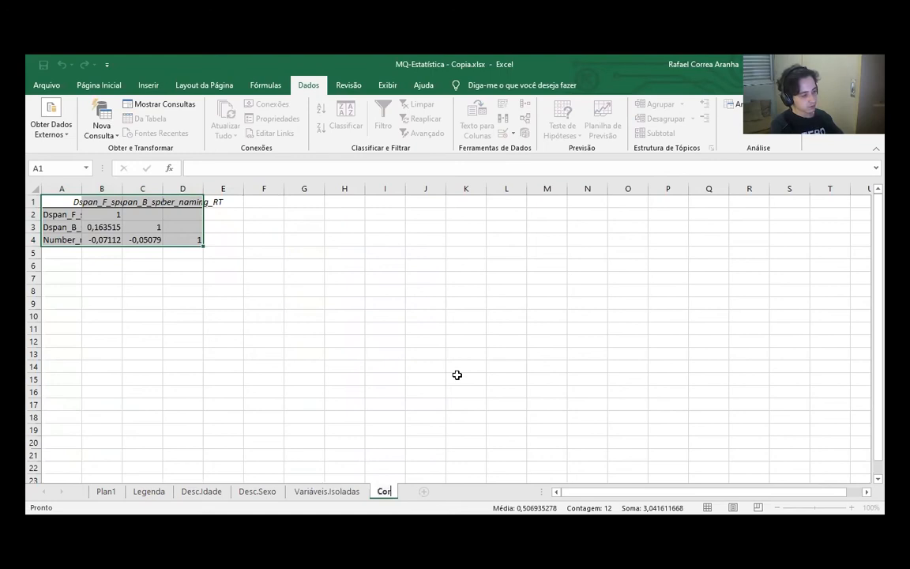
pyautogui.write('relação')
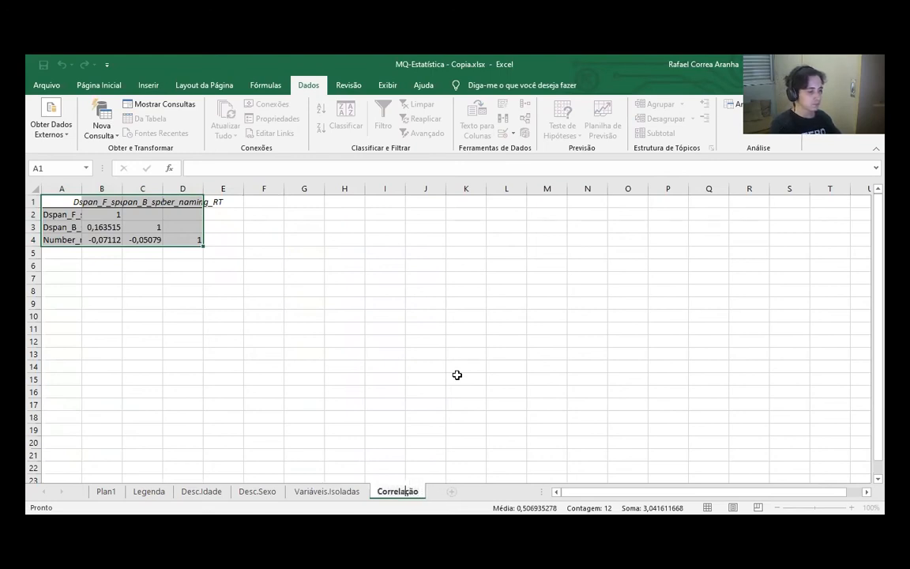
pyautogui.click(439, 383)
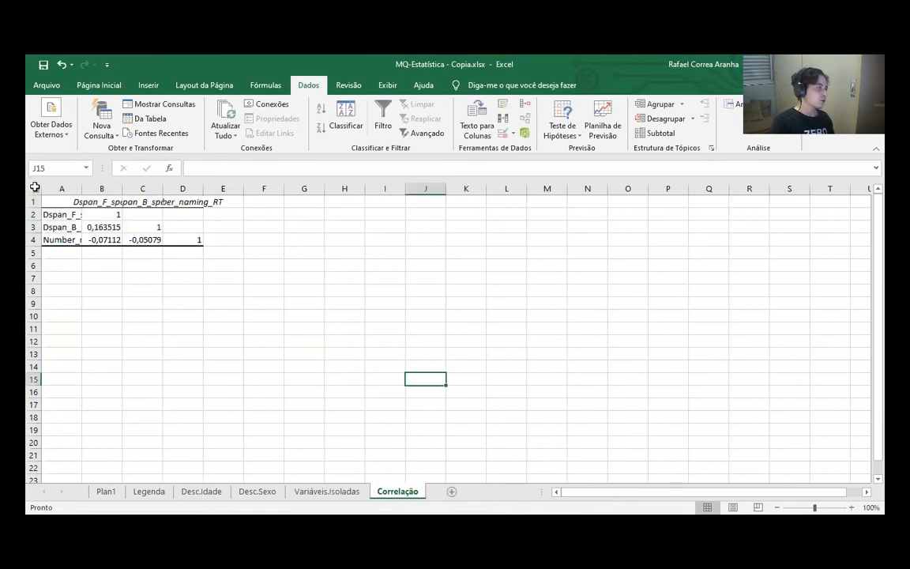
# - Widen all columns and increase all row heights on the Correlação sheet so the full variable names fit
pyautogui.click(34, 187)
pyautogui.moveTo(81, 188); pyautogui.dragTo(130, 188)
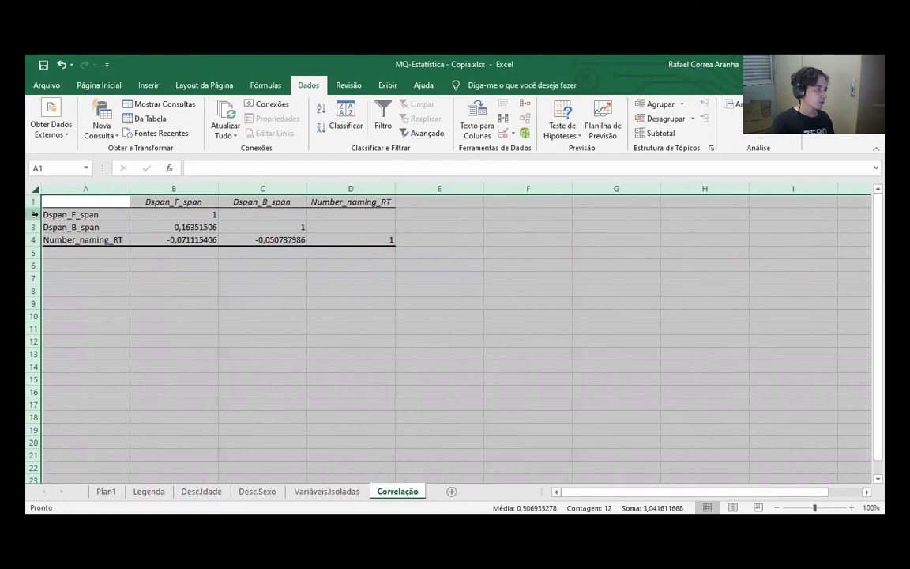
pyautogui.moveTo(34, 208); pyautogui.dragTo(34, 215)
pyautogui.click(162, 320)
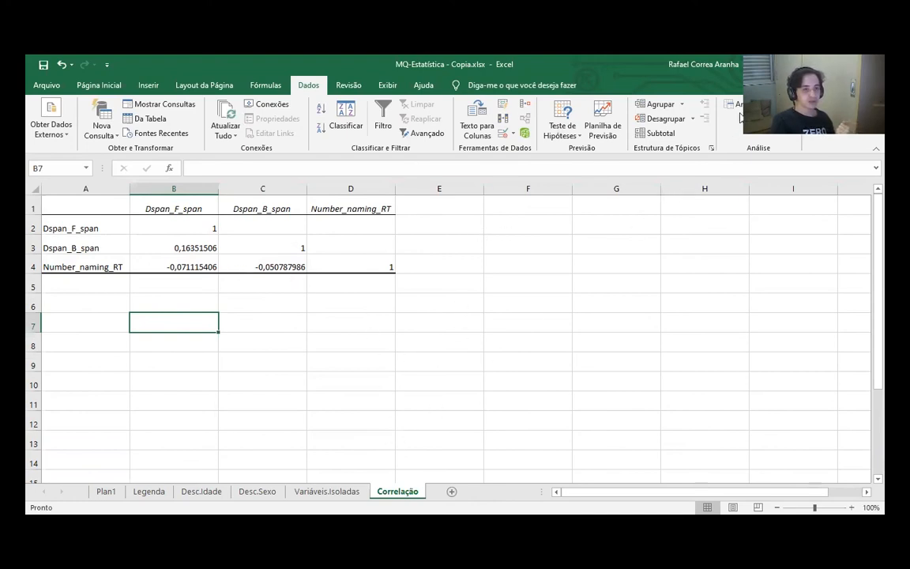
# - Start a Regressão analysis on the Variáveis.Isoladas sheet with the Dspan_F_span data in A1:A496 as the Y input range
pyautogui.hotkey('ctrl', 'pageup')
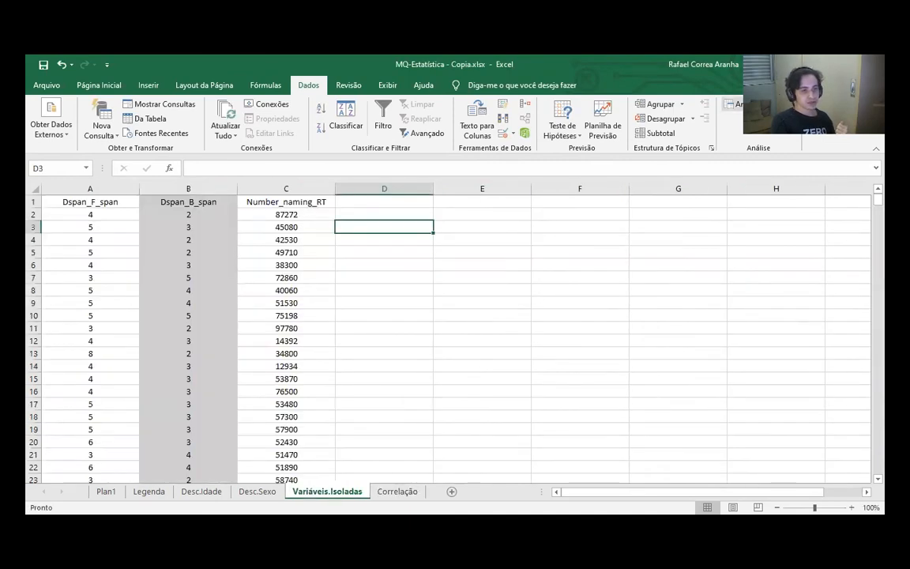
pyautogui.click(731, 108)
pyautogui.scroll(-3, 506, 235)
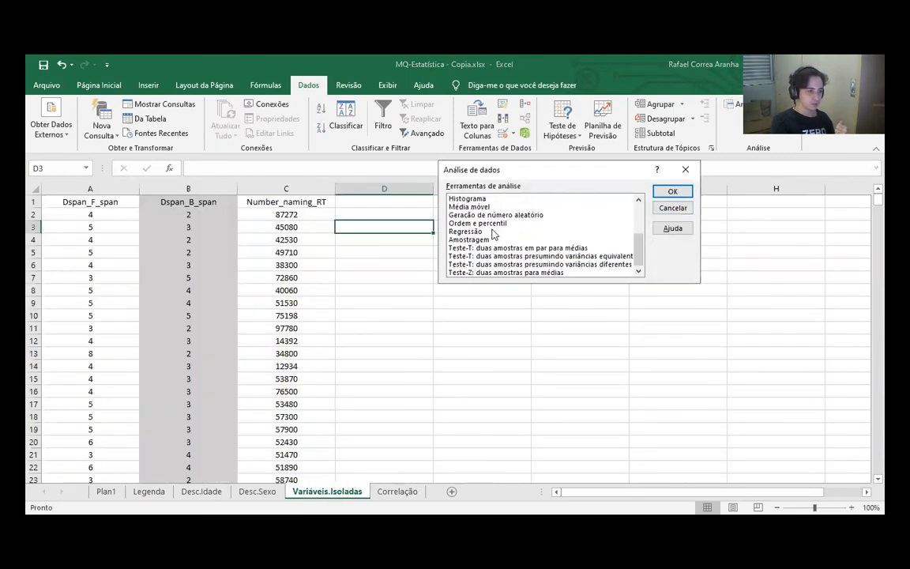
pyautogui.click(496, 231)
pyautogui.click(661, 194)
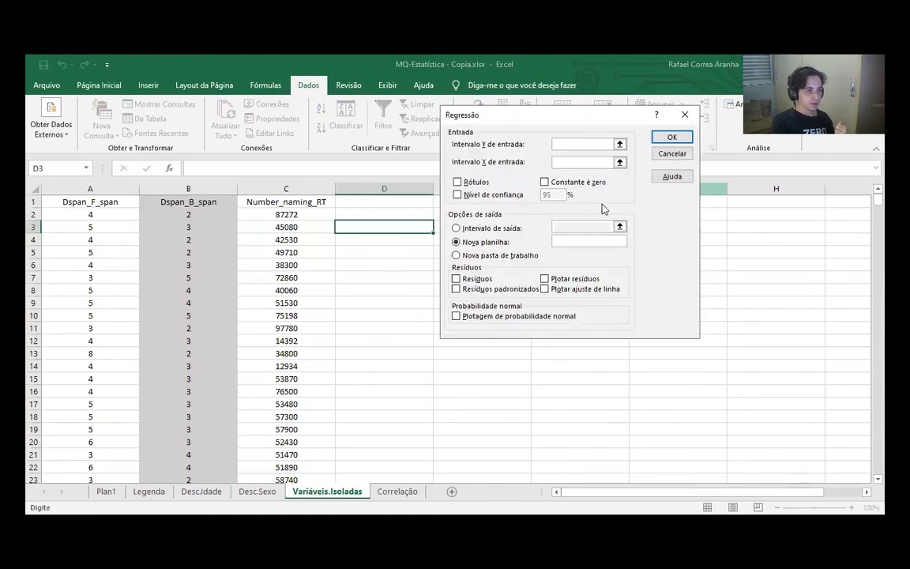
pyautogui.click(620, 144)
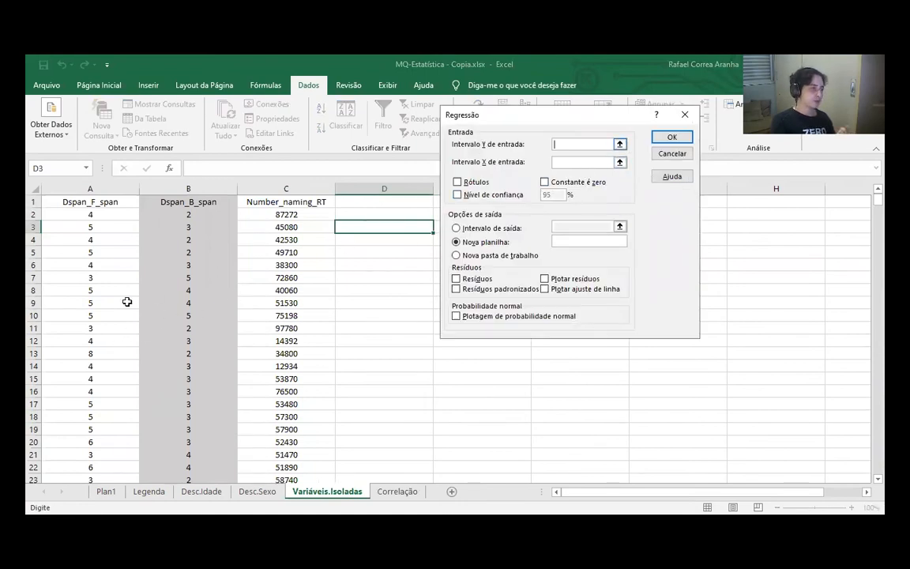
pyautogui.click(91, 200)
pyautogui.moveTo(98, 225); pyautogui.dragTo(116, 449)
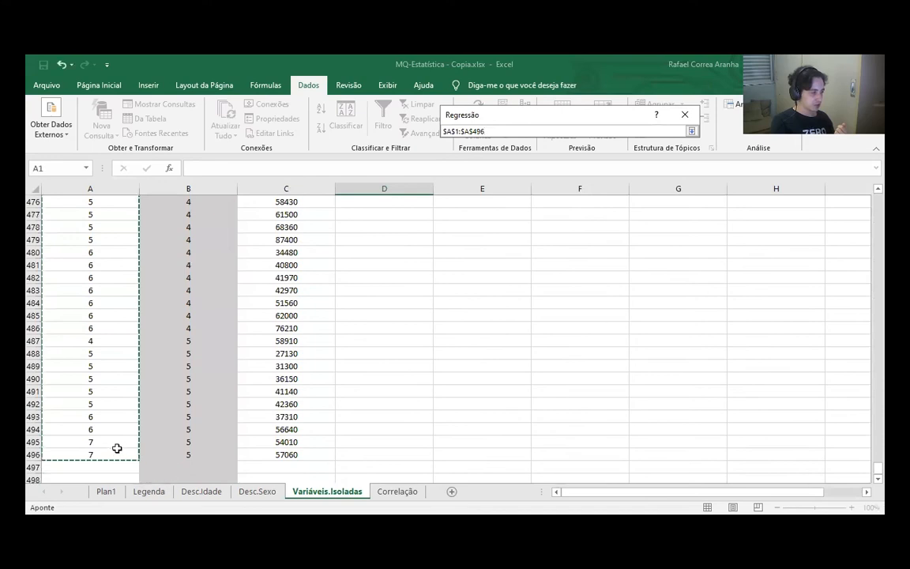
pyautogui.click(691, 132)
# - Set the regression's X input range to C1:C496, include labels, and run it with output to a new sheet
pyautogui.click(620, 163)
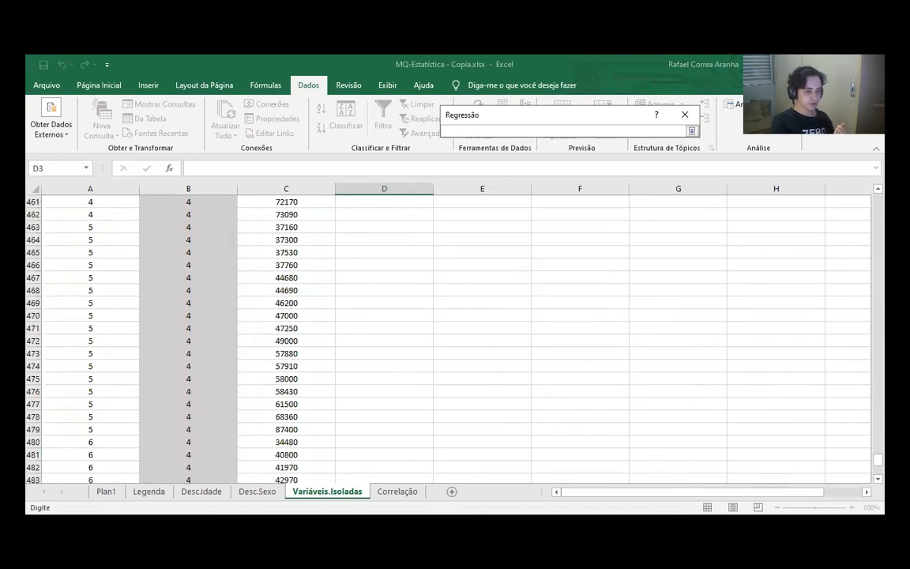
pyautogui.moveTo(877, 458); pyautogui.dragTo(877, 199)
pyautogui.click(308, 204)
pyautogui.moveTo(308, 204); pyautogui.dragTo(293, 454)
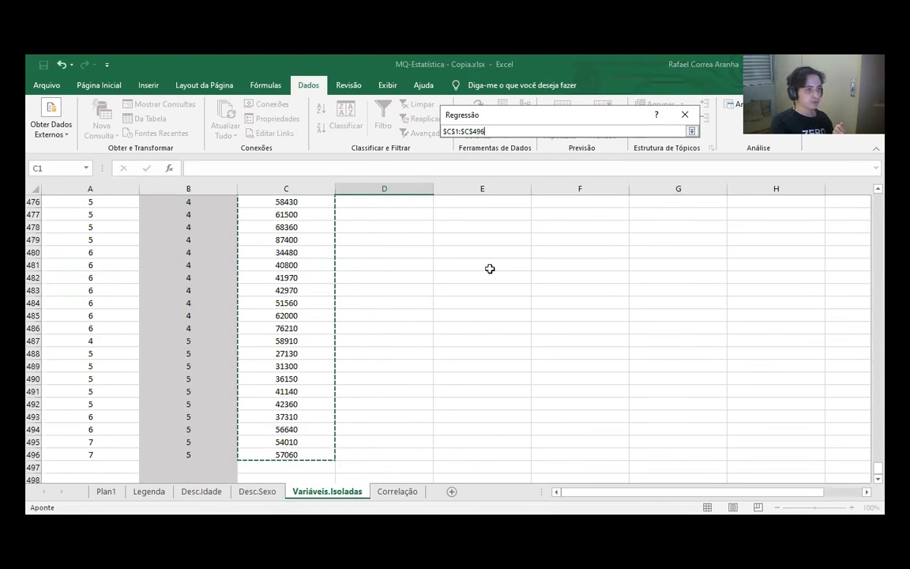
pyautogui.click(692, 131)
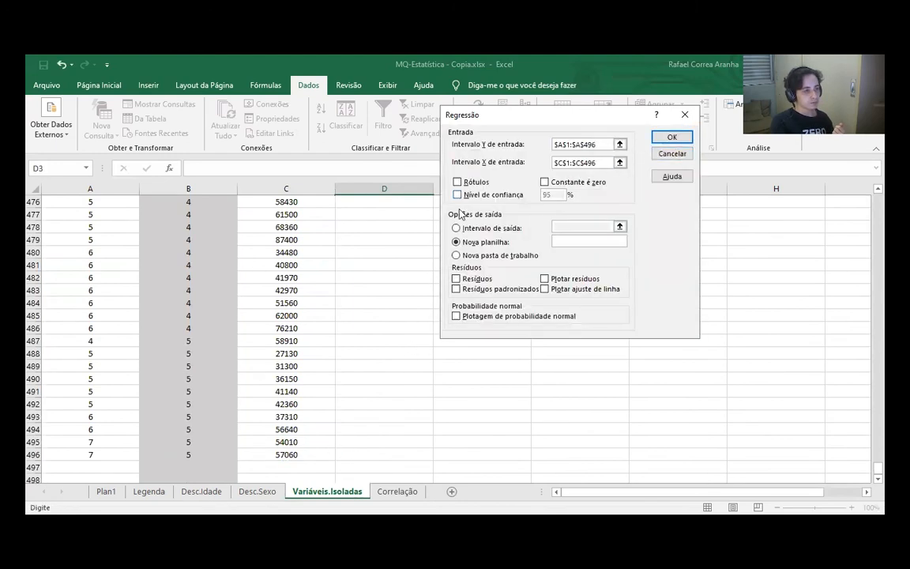
pyautogui.click(461, 182)
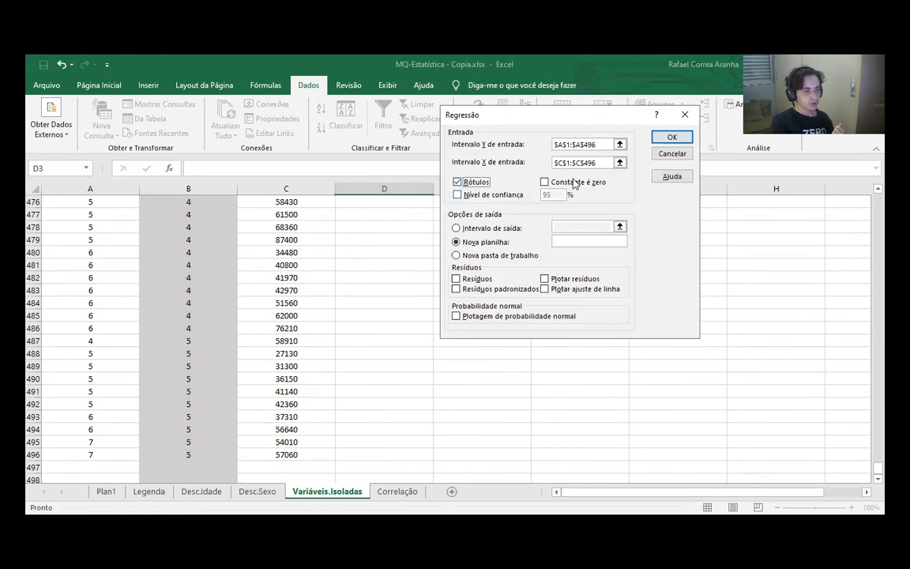
pyautogui.click(672, 137)
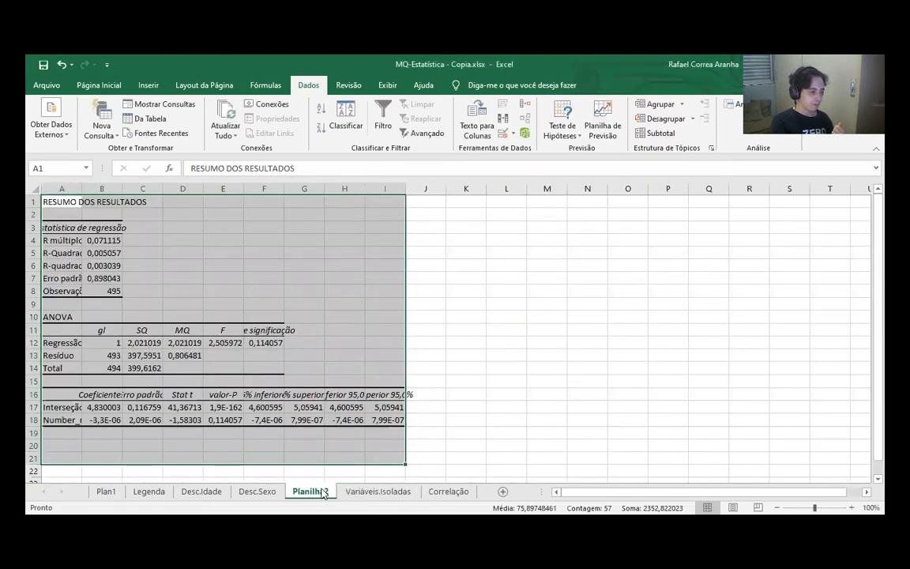
# - Move the new regression output sheet after Correlação and rename it Reg.DIRxVA
pyautogui.moveTo(311, 491); pyautogui.dragTo(471, 490)
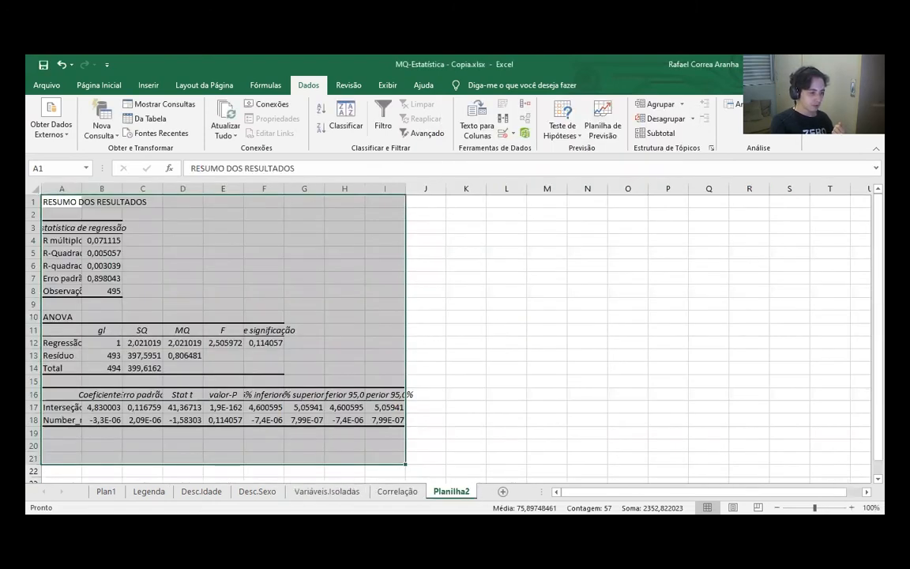
pyautogui.rightClick(453, 490)
pyautogui.click(497, 365)
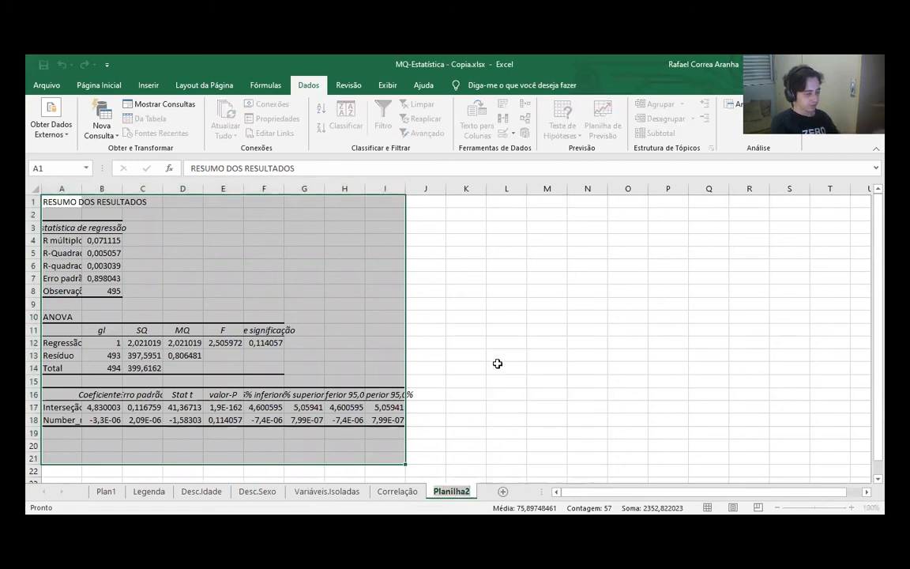
pyautogui.write('Reg')
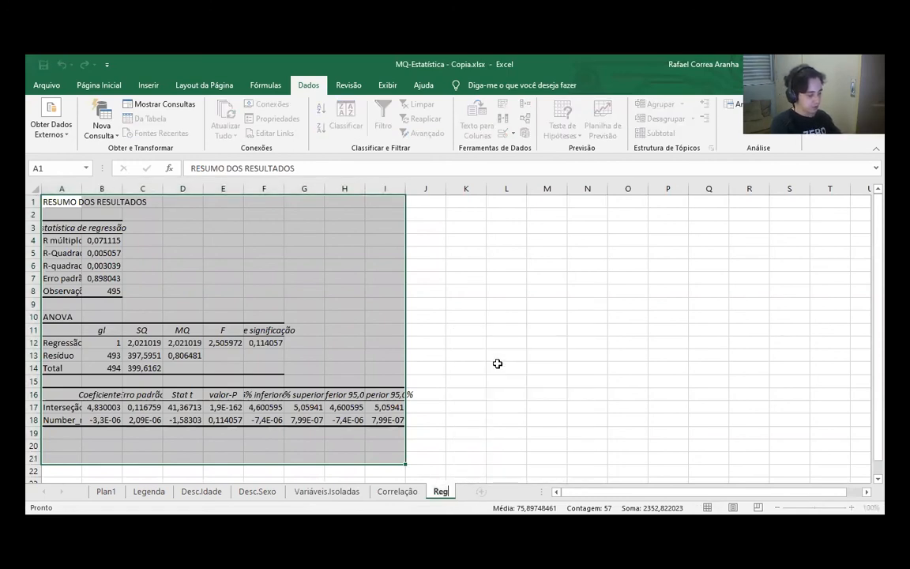
pyautogui.write('.DIRx')
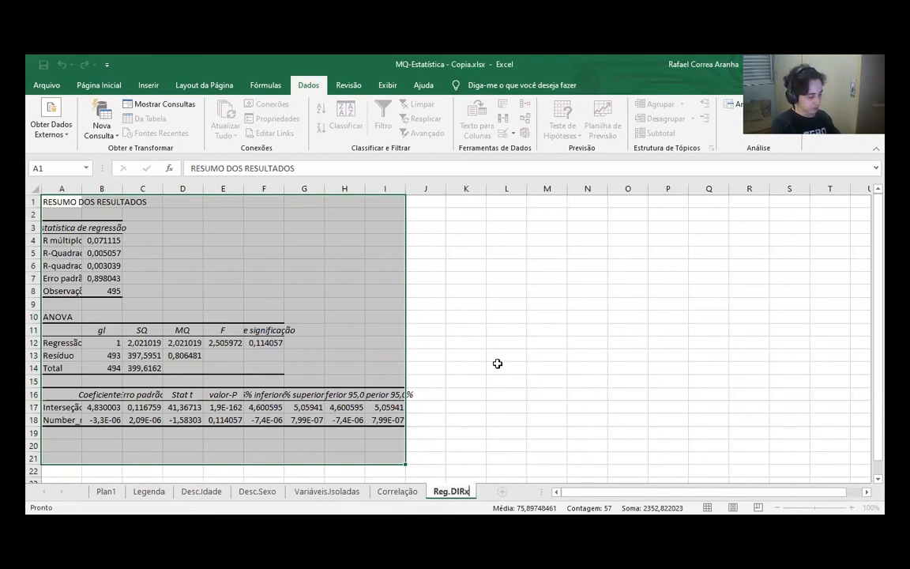
pyautogui.write('VA')
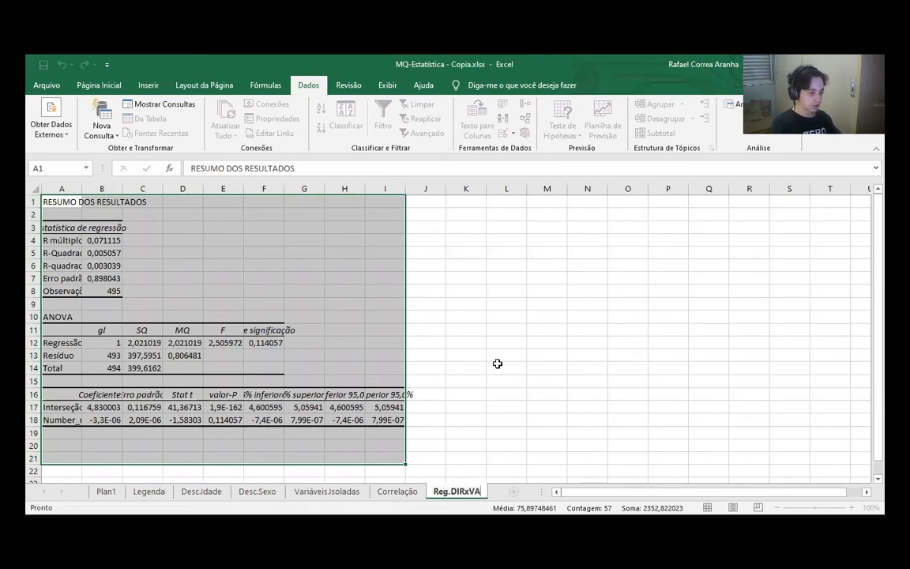
pyautogui.click(497, 364)
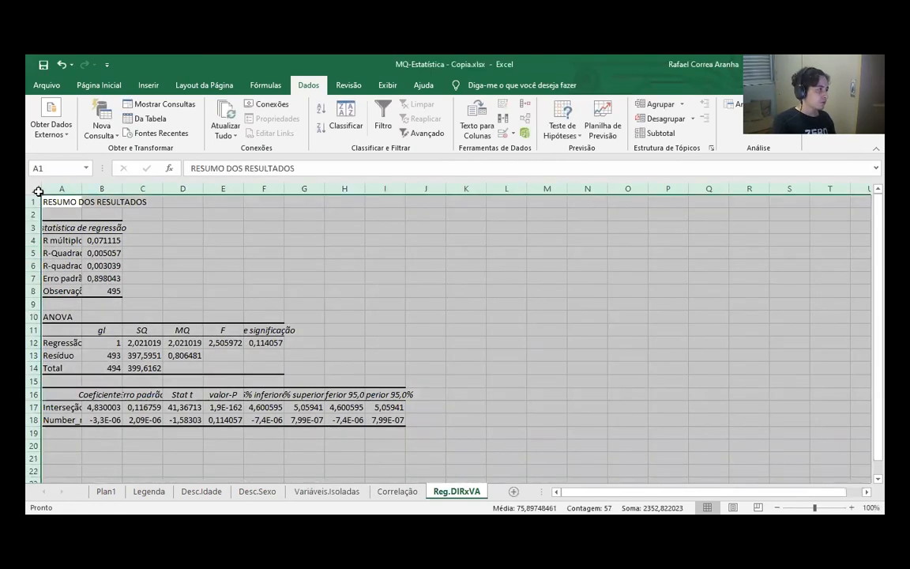
# - Widen all columns on the Reg.DIRxVA sheet so the regression labels and values fit
pyautogui.click(34, 189)
pyautogui.moveTo(123, 188); pyautogui.dragTo(201, 193)
pyautogui.click(418, 445)
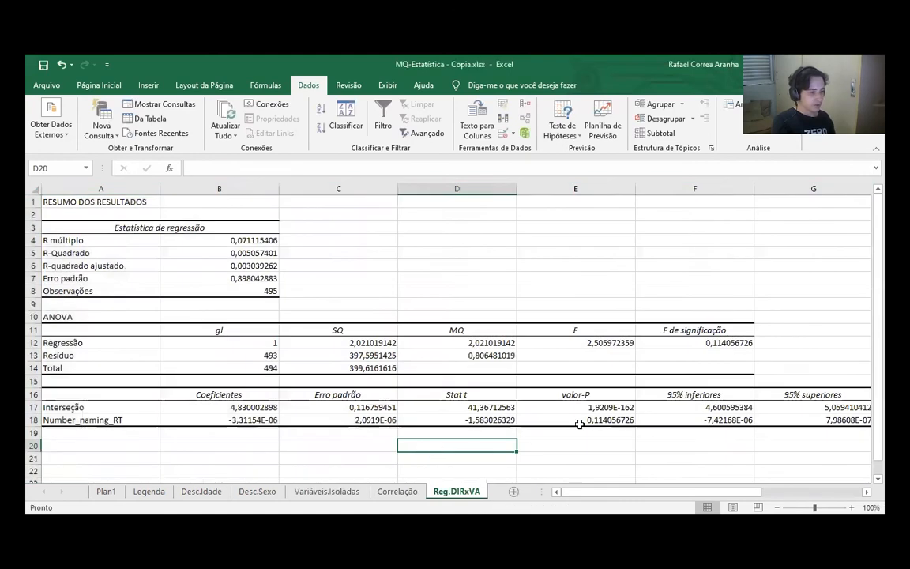
# - Review the valor-P results on Reg.DIRxVA, Reg.INDxVA and Reg.DIRxIND, and the Number_naming_RT coefficients on the Correlação sheet
pyautogui.click(575, 395)
pyautogui.click(532, 420)
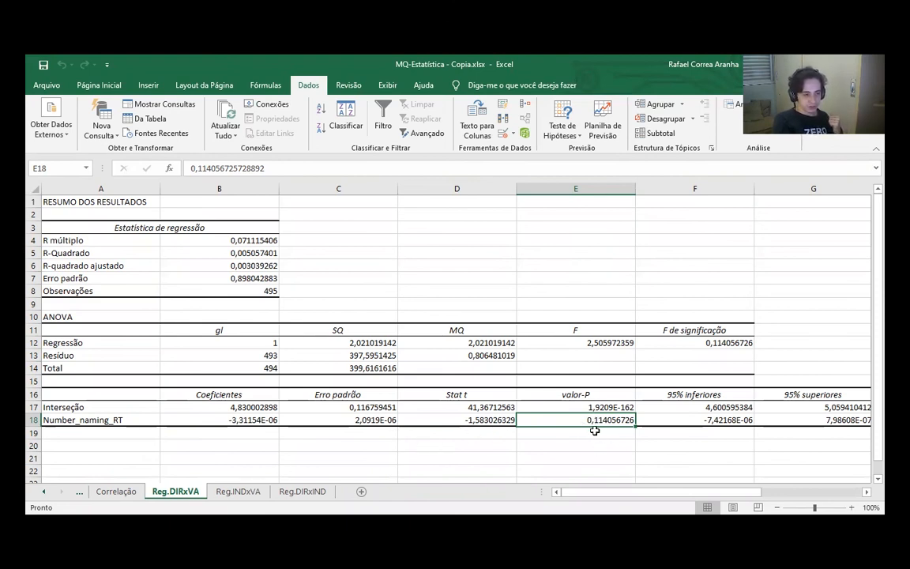
pyautogui.click(238, 491)
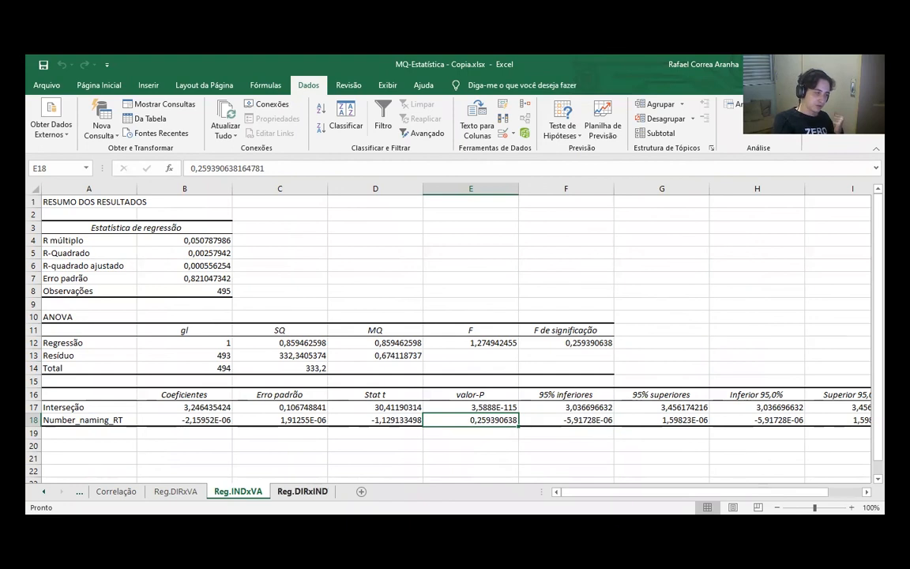
pyautogui.hotkey('ctrl', 'pagedown')
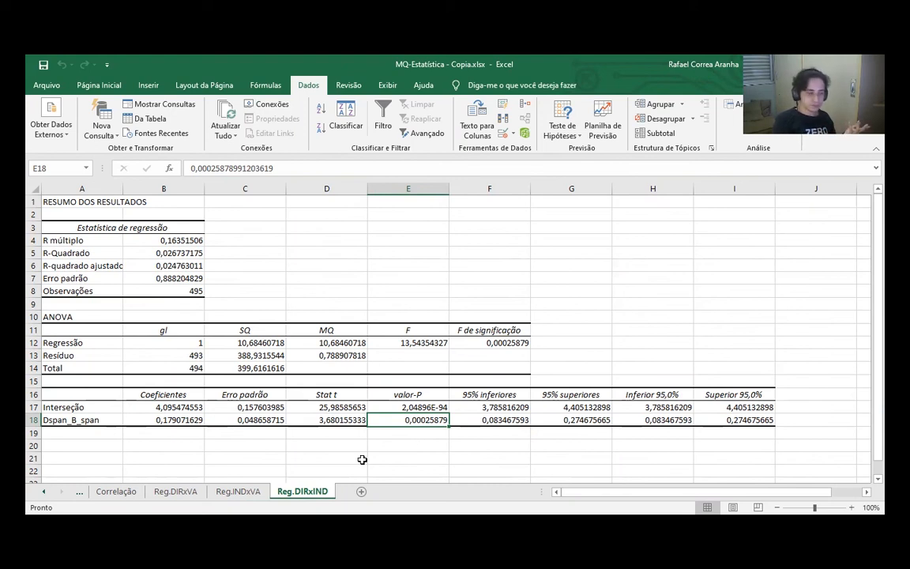
pyautogui.click(116, 491)
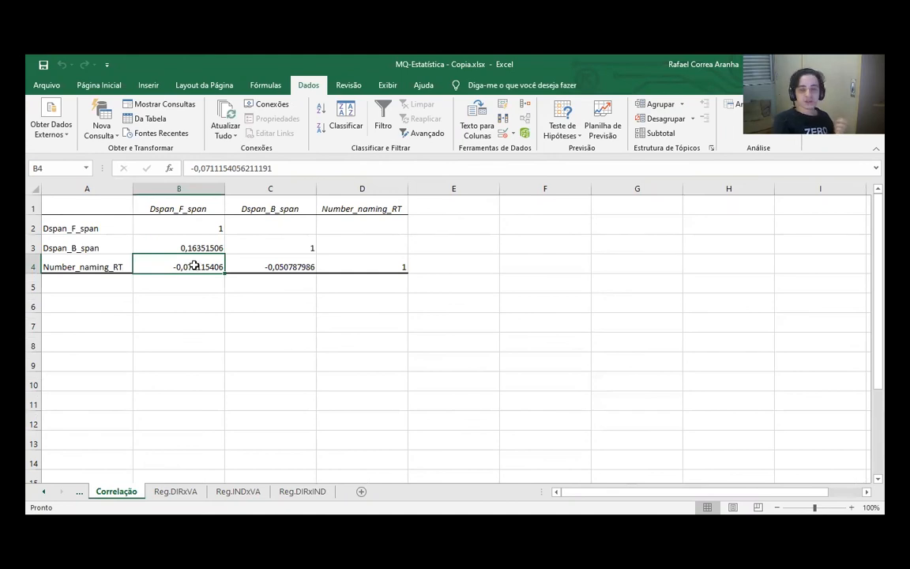
pyautogui.click(237, 268)
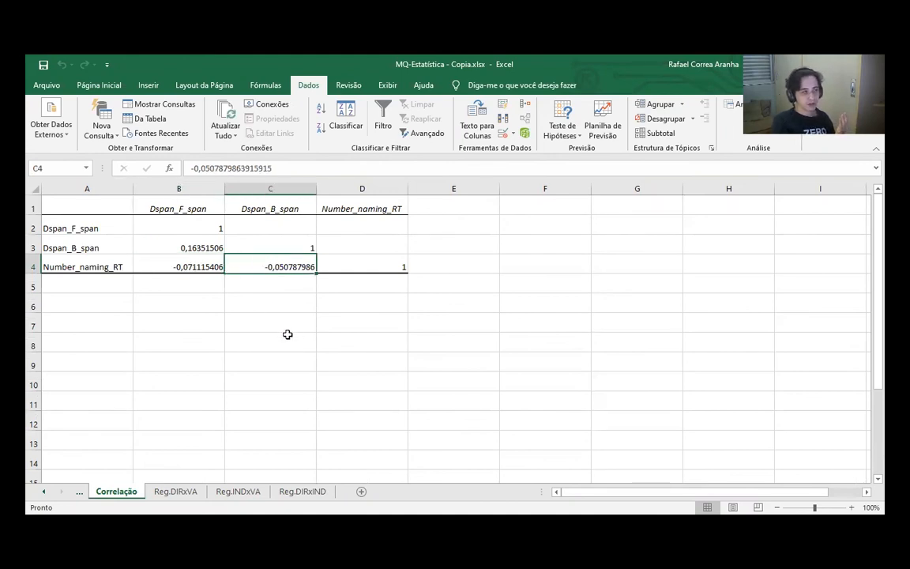